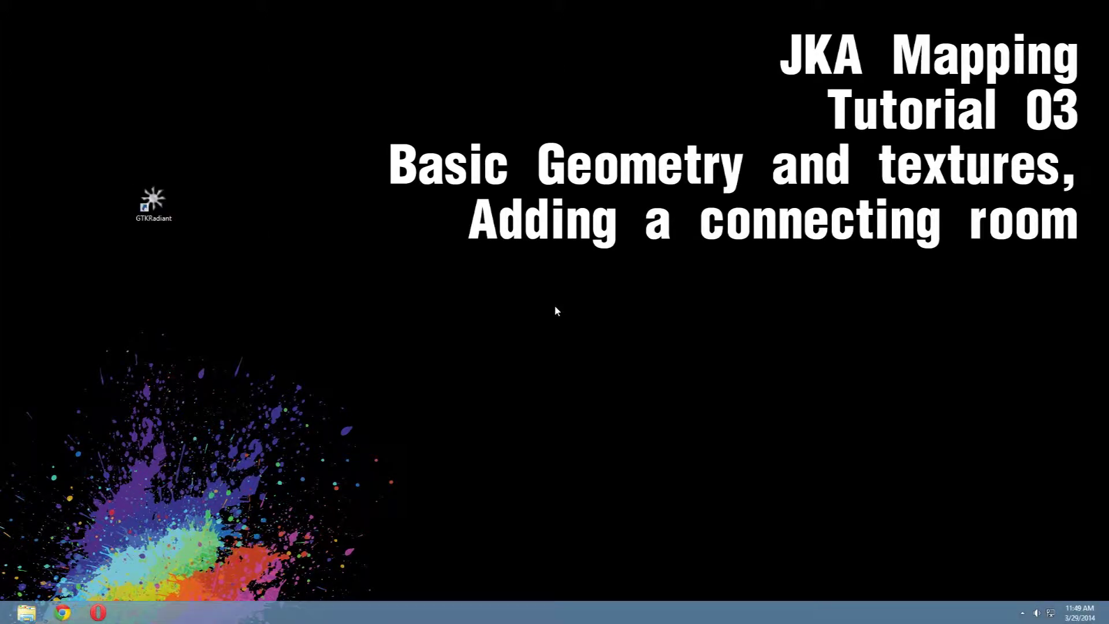
# Step: Launch GtkRadiant for Jedi Knight Jedi Academy and open the map Tutorial_FirstRoom.map
pyautogui.doubleClick(155, 205)
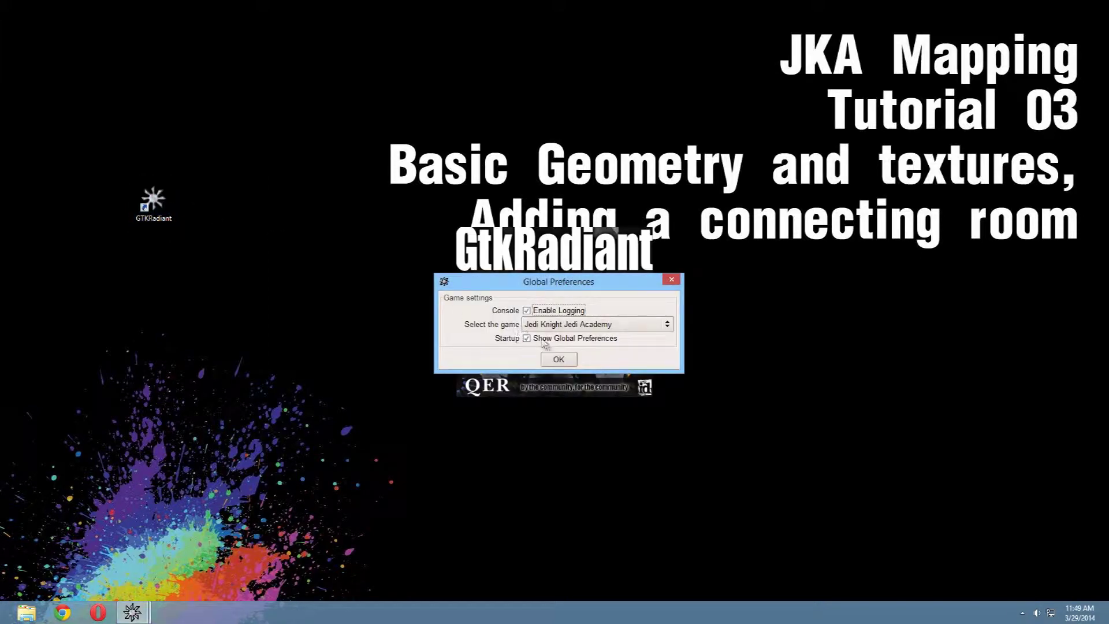
pyautogui.click(558, 361)
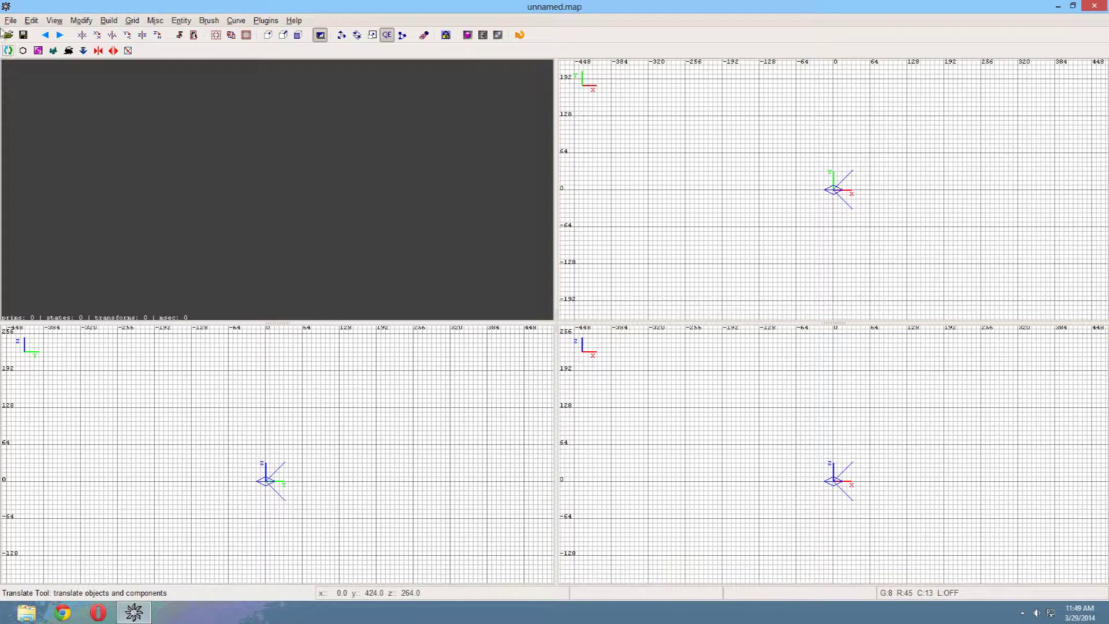
pyautogui.click(10, 21)
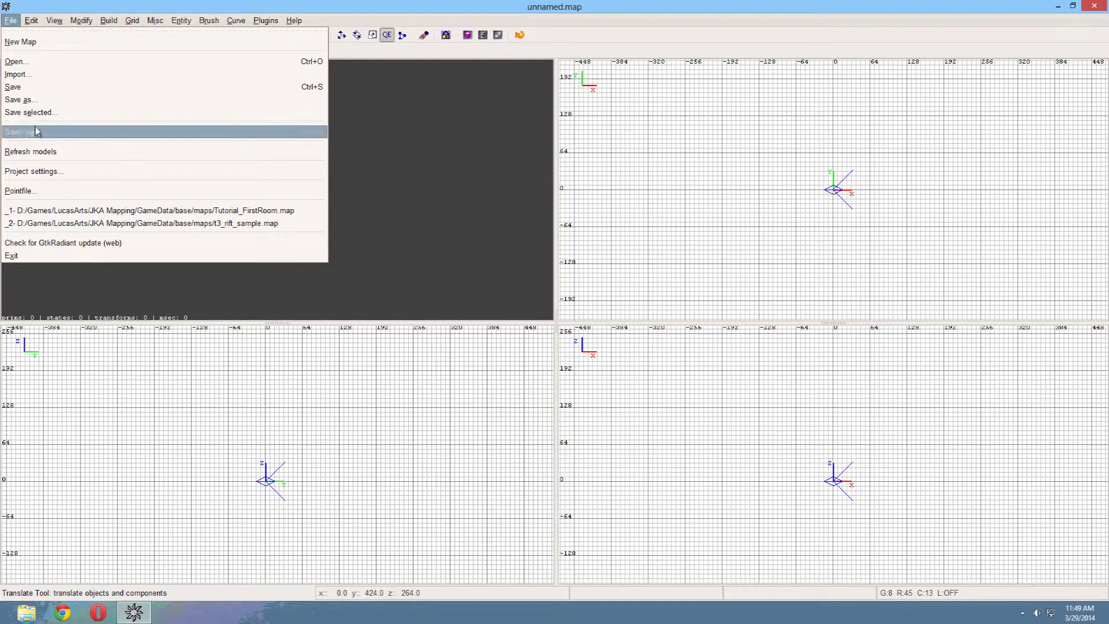
pyautogui.click(19, 64)
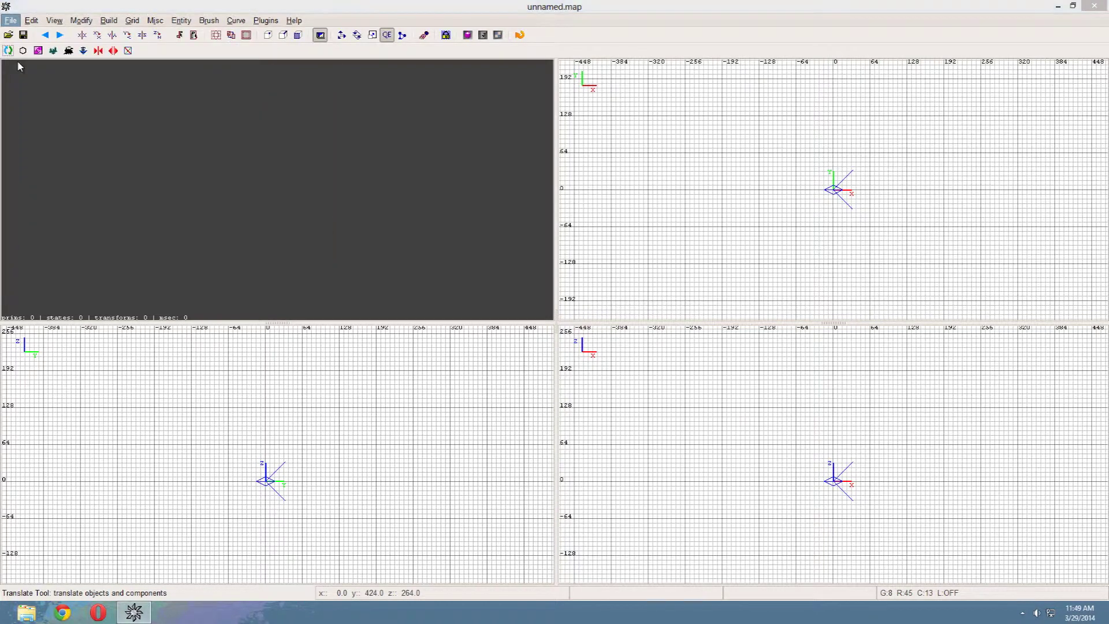
pyautogui.click(562, 296)
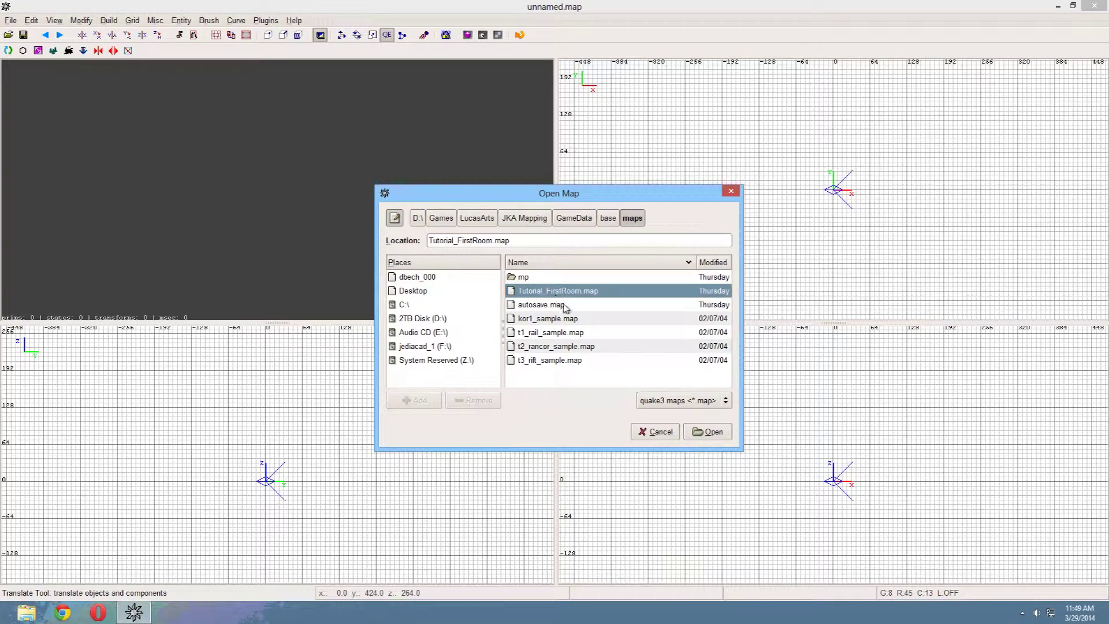
pyautogui.click(710, 432)
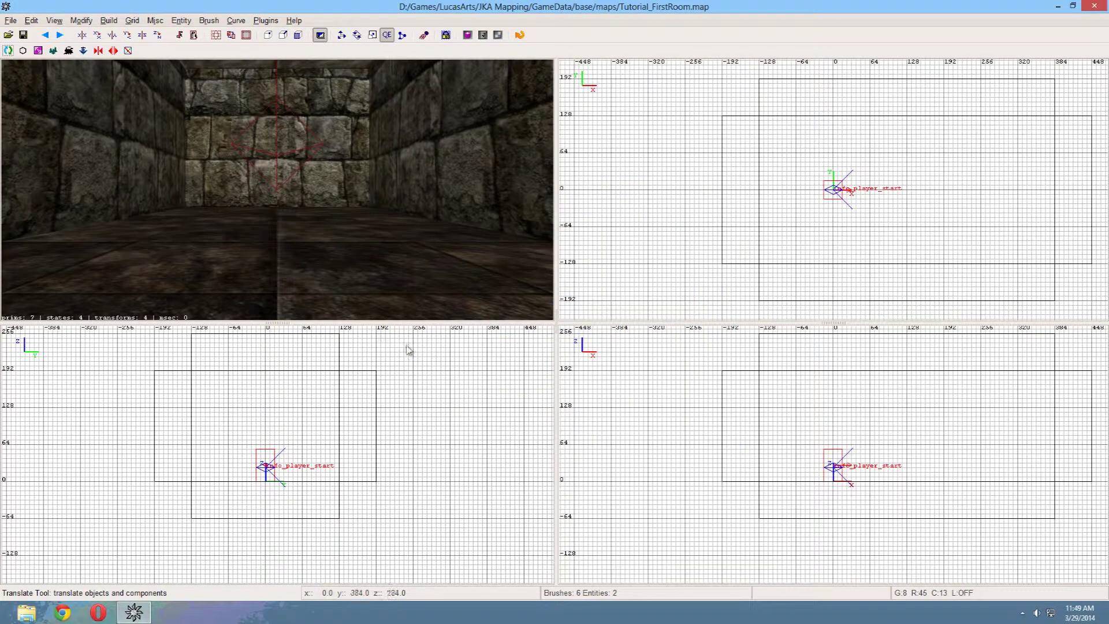
# Step: Examine the textured room and its player start in the 3D view from inside and from above
pyautogui.rightClick(321, 284)
pyautogui.scroll(1, 276, 189)
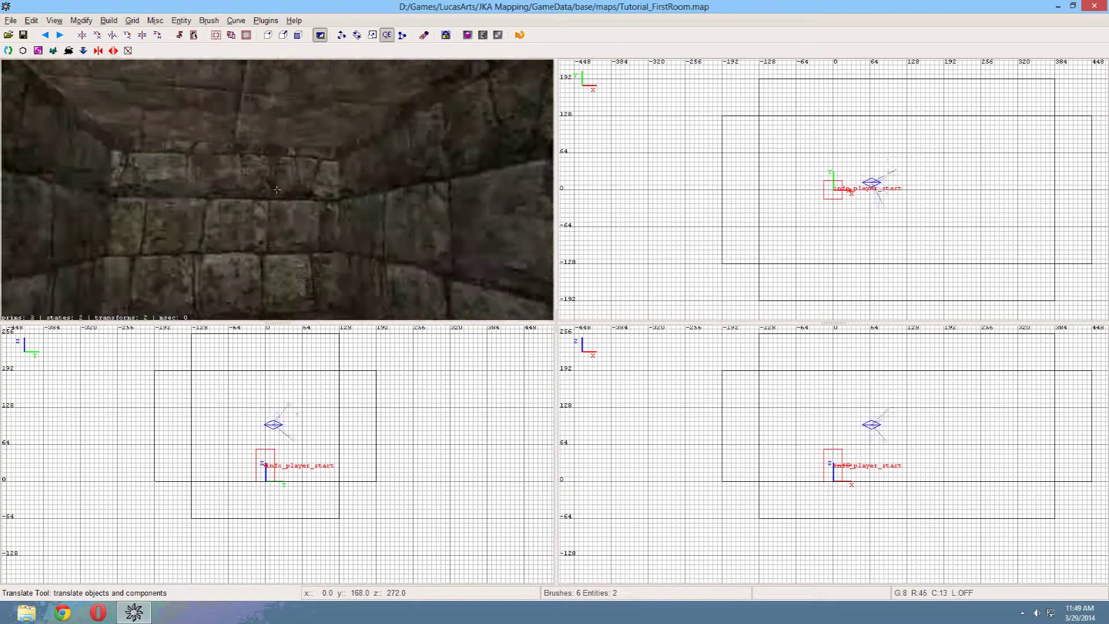
pyautogui.scroll(-1, 276, 190)
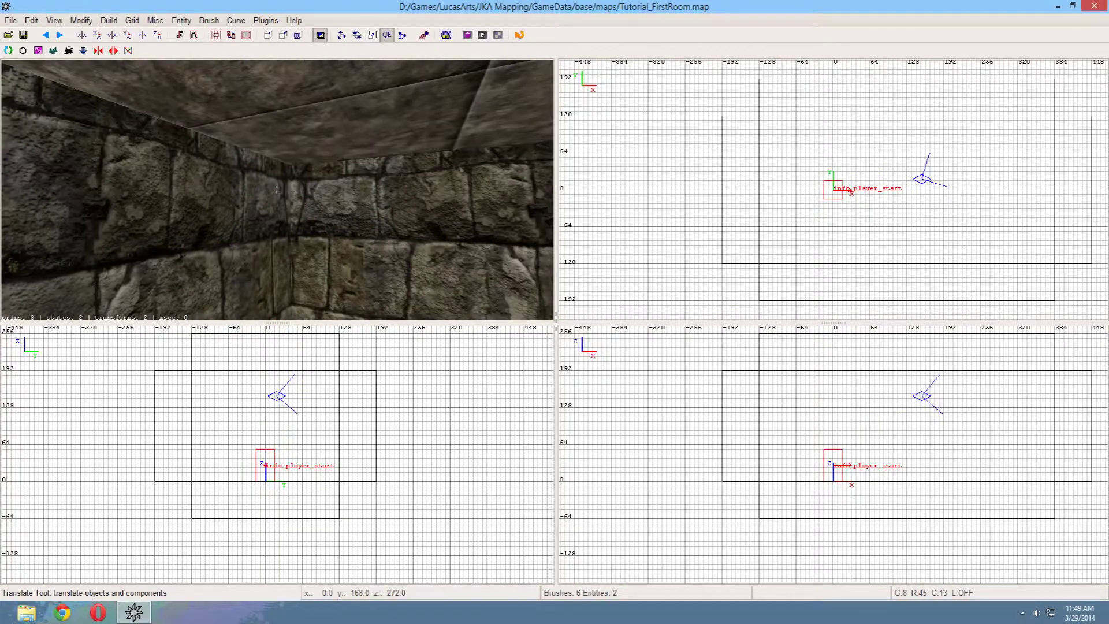
pyautogui.scroll(1, 276, 190)
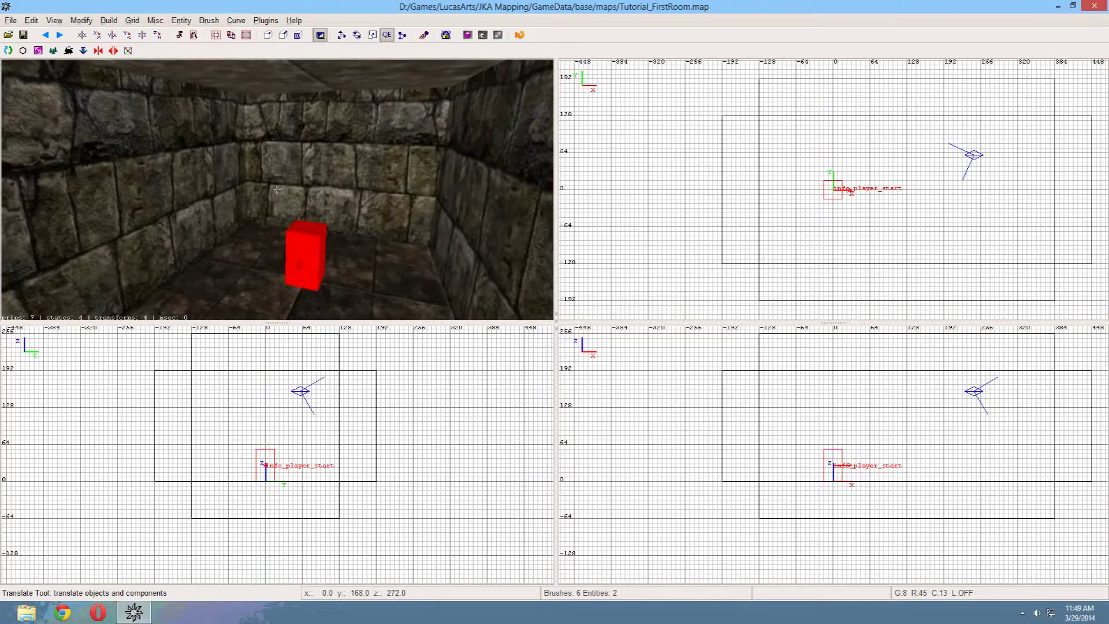
pyautogui.press('Up')
pyautogui.scroll(1, 277, 190)
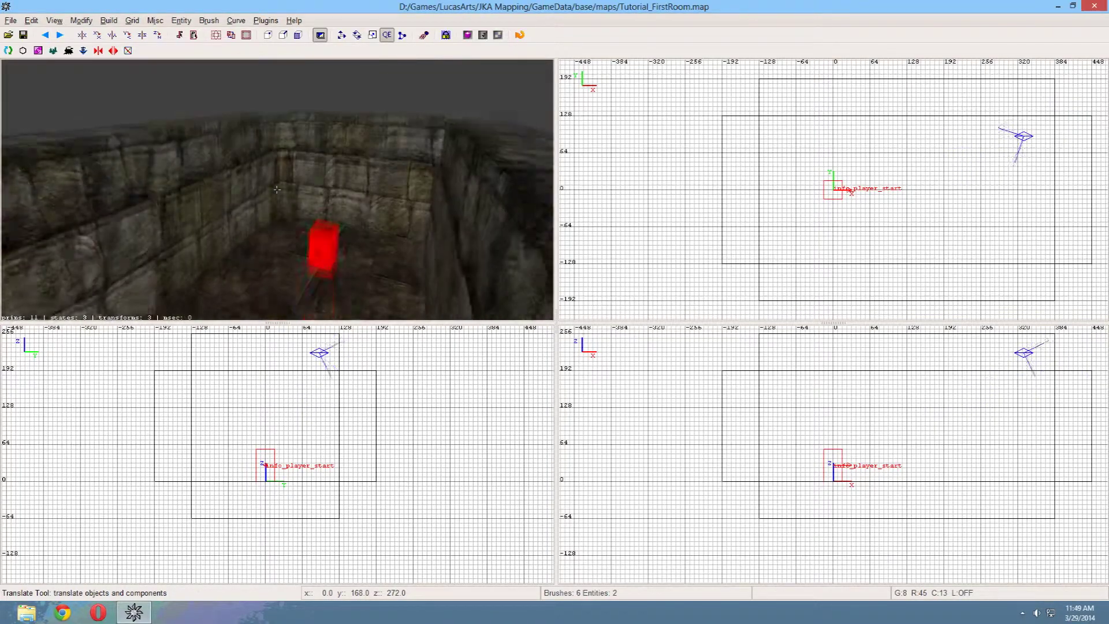
pyautogui.rightClick(277, 189)
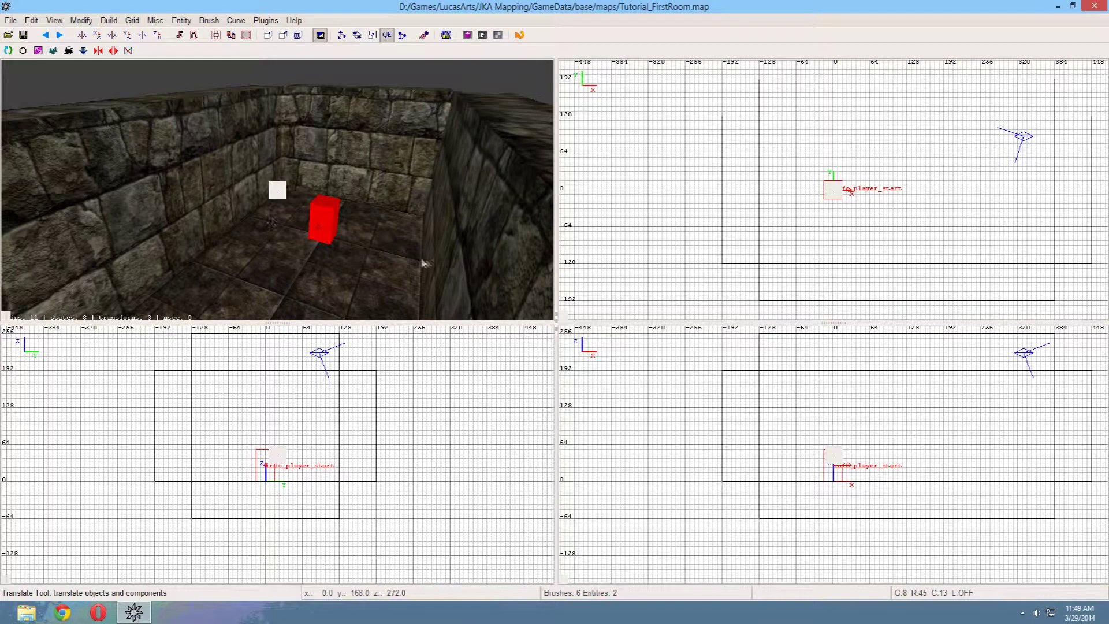
pyautogui.rightClick(339, 225)
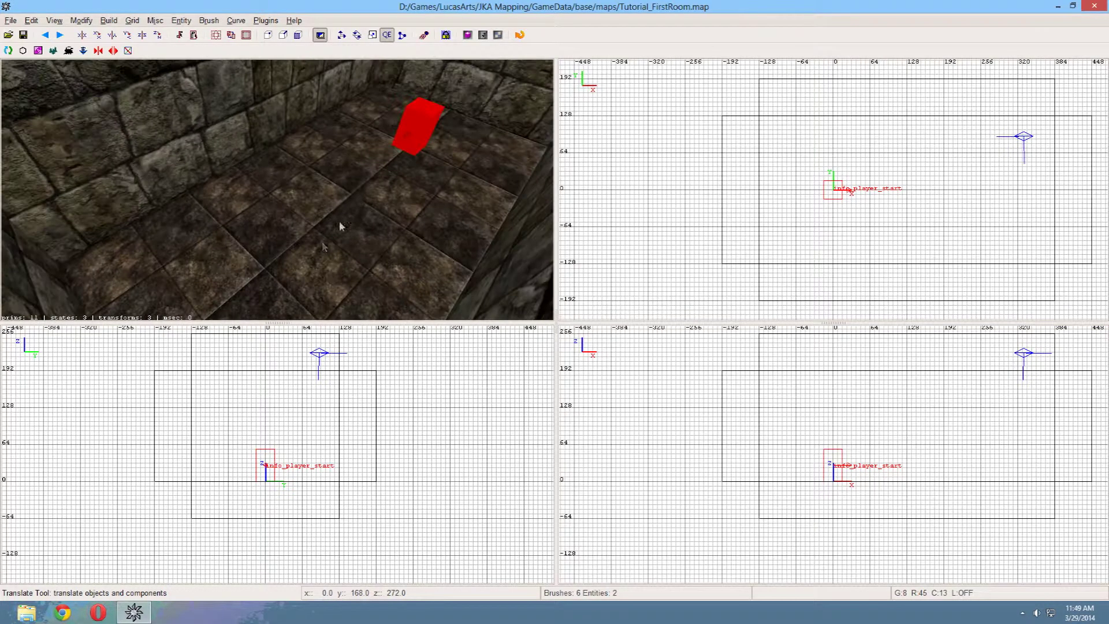
pyautogui.moveTo(302, 116)
pyautogui.mouseDown(button='right')
pyautogui.moveTo(282, 172)
pyautogui.moveTo(176, 170)
pyautogui.mouseUp(button='right')
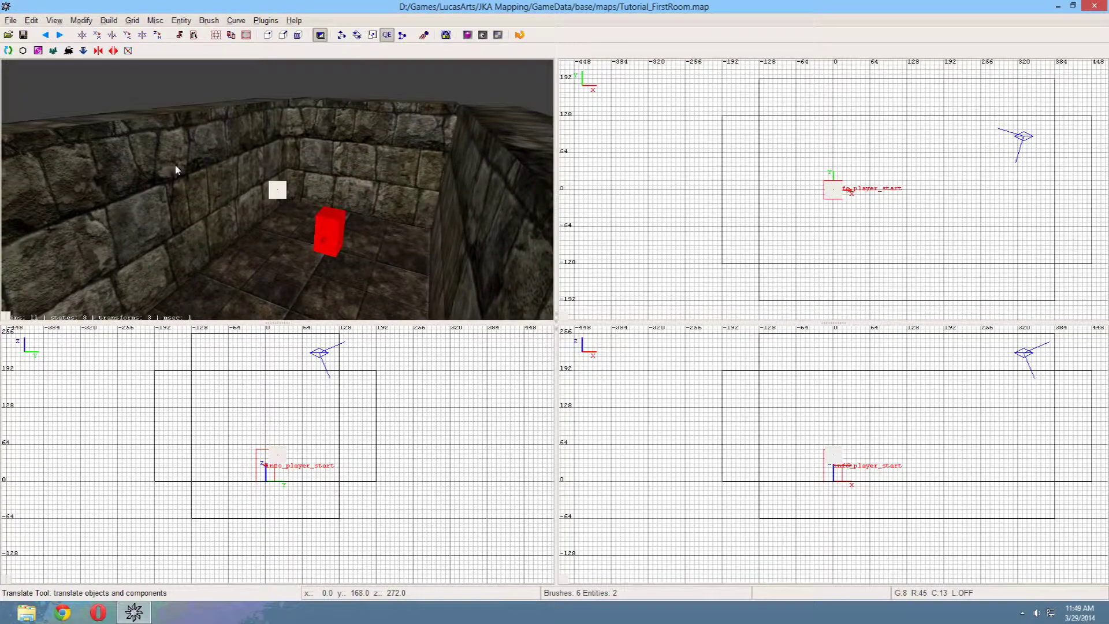
# Step: Set the grid size to 64 and move the positive-Y wall 128 units outward
pyautogui.moveTo(754, 163); pyautogui.dragTo(636, 229, button='right')
pyautogui.scroll(-2, 754, 164)
pyautogui.keyDown('shift'); pyautogui.click(756, 179); pyautogui.keyUp('shift')
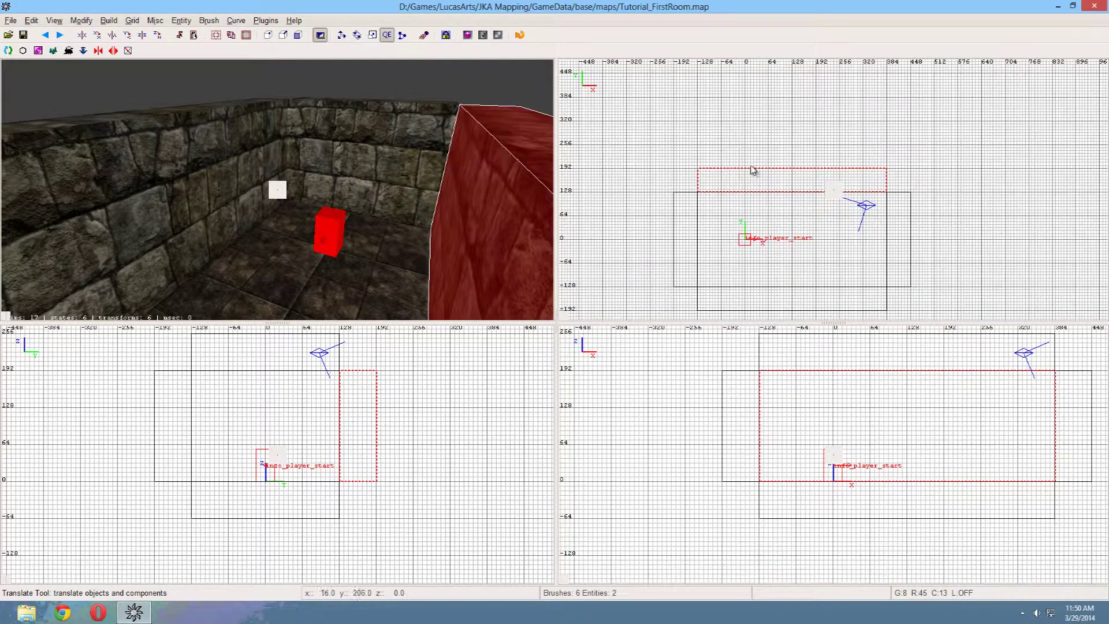
pyautogui.press('7')
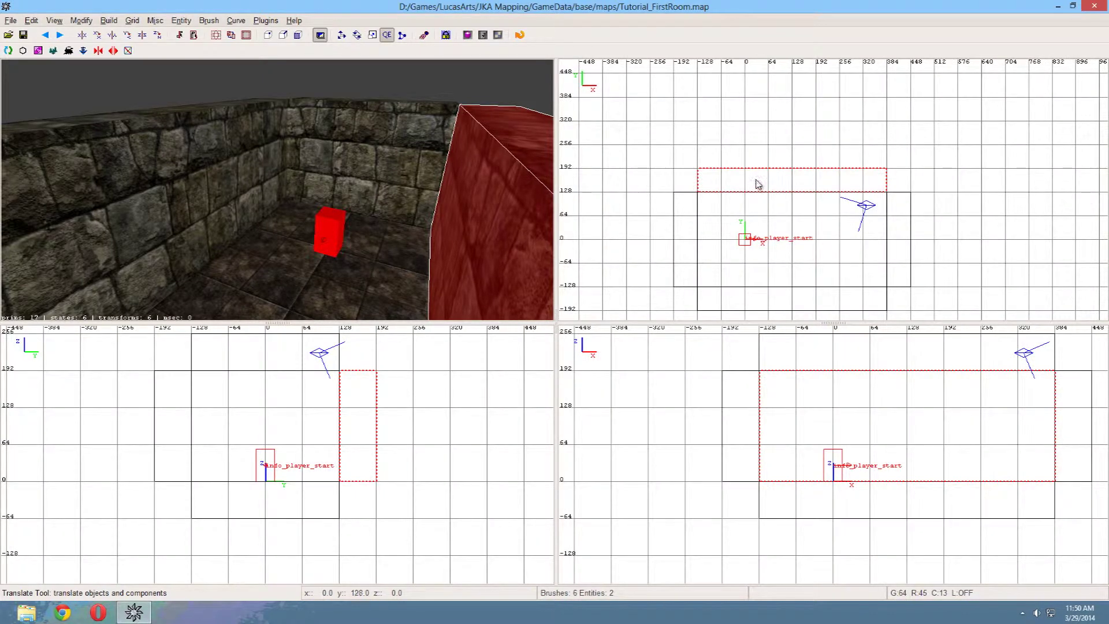
pyautogui.moveTo(759, 184); pyautogui.dragTo(760, 141)
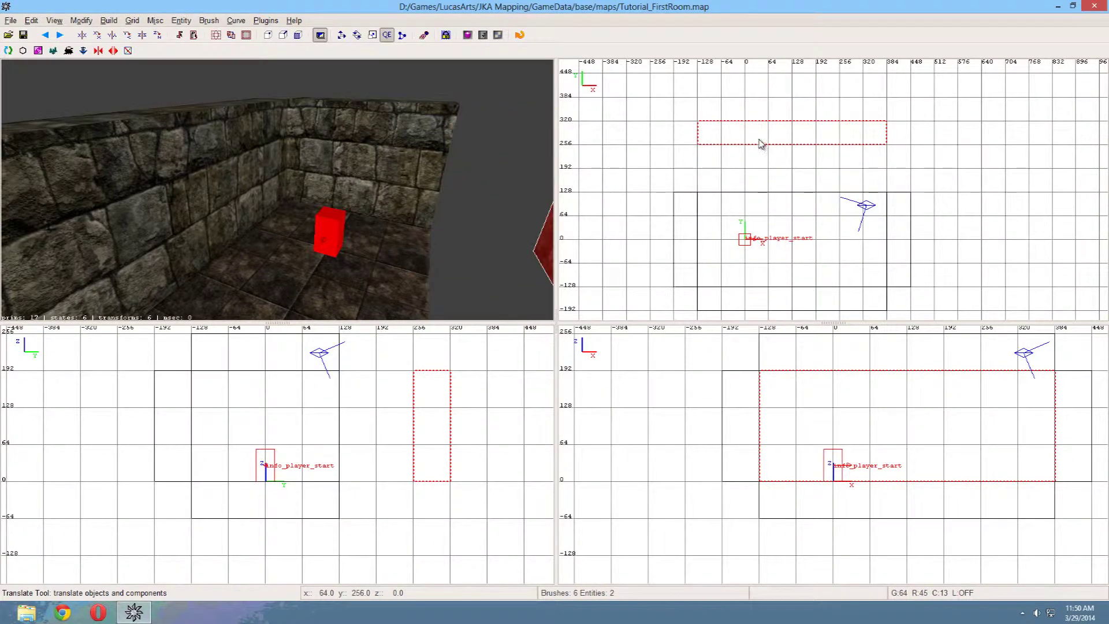
pyautogui.press('Escape')
# Step: Move the negative-Y wall 192 units outward so its inner face lies at Y -320
pyautogui.keyDown('shift'); pyautogui.click(188, 189); pyautogui.keyUp('shift')
pyautogui.scroll(-1, 742, 239)
pyautogui.moveTo(742, 239); pyautogui.dragTo(733, 164, button='right')
pyautogui.moveTo(757, 231); pyautogui.dragTo(760, 267)
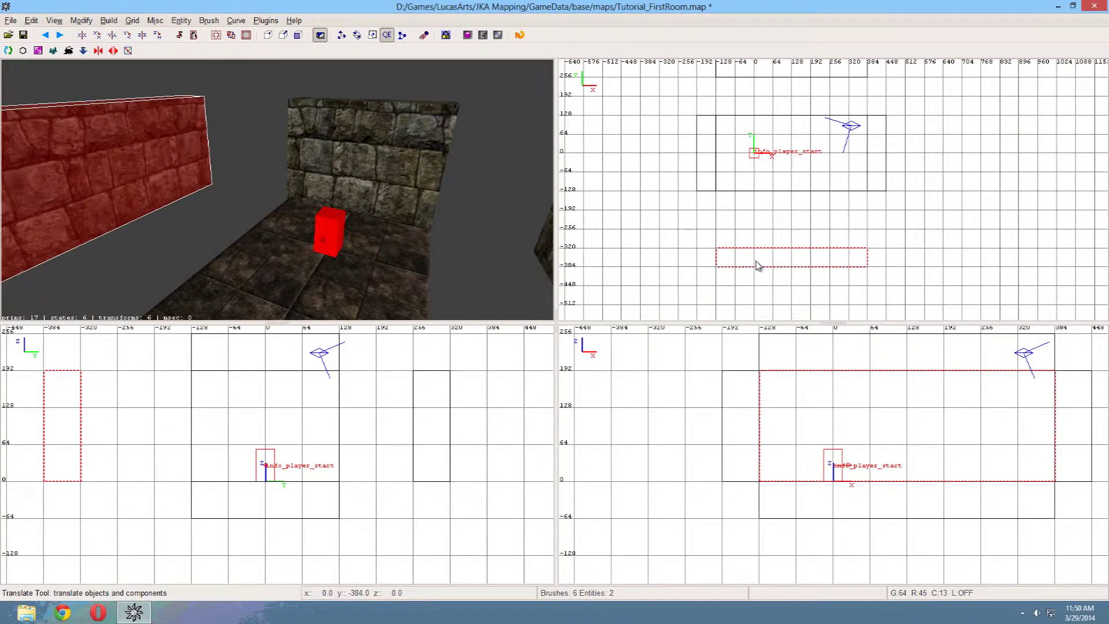
pyautogui.press('Escape')
# Step: Stretch the floor and ceiling together along the Y axis so they span from Y -320 to Y 256
pyautogui.keyDown('shift'); pyautogui.click(268, 255); pyautogui.keyUp('shift')
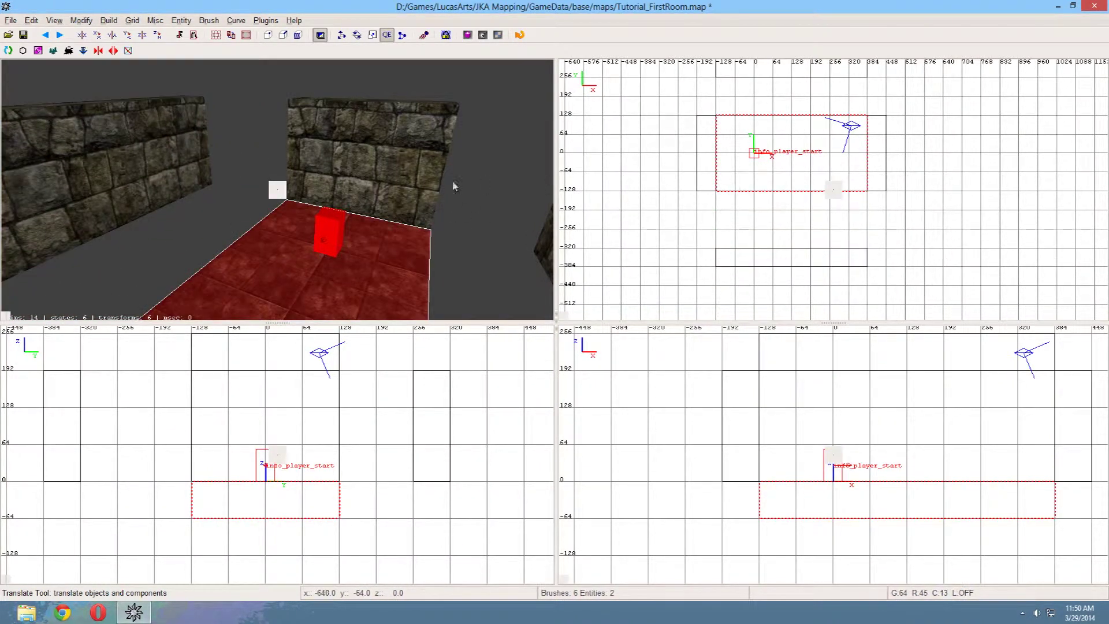
pyautogui.scroll(-2, 368, 191)
pyautogui.keyDown('shift'); pyautogui.click(314, 172); pyautogui.keyUp('shift')
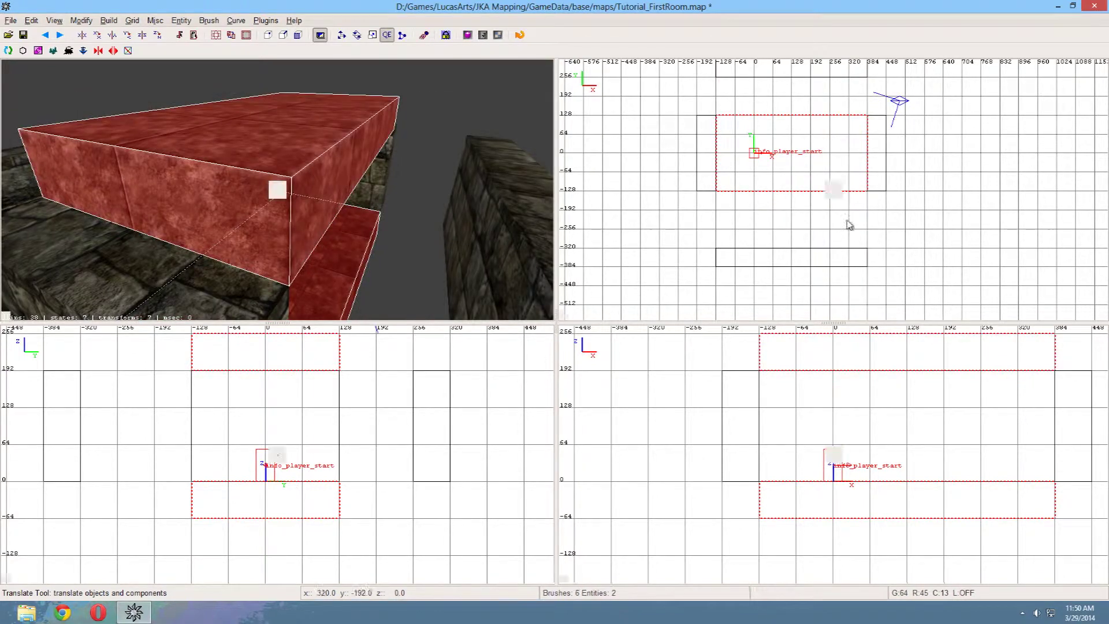
pyautogui.moveTo(825, 223); pyautogui.dragTo(813, 225, button='right')
pyautogui.scroll(-1, 822, 231)
pyautogui.moveTo(787, 180); pyautogui.dragTo(789, 230)
pyautogui.moveTo(787, 140); pyautogui.dragTo(786, 189, button='right')
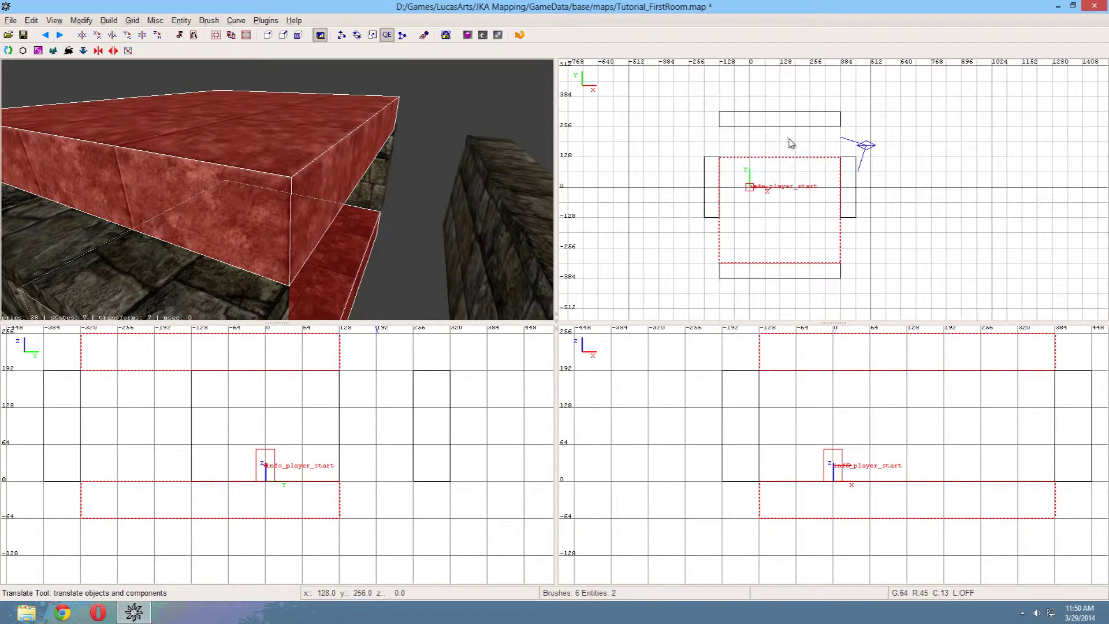
pyautogui.moveTo(789, 140)
pyautogui.mouseDown()
pyautogui.moveTo(794, 118)
pyautogui.moveTo(783, 112)
pyautogui.mouseUp()
pyautogui.press('Escape')
# Step: Move the positive-Y wall another 64 units outward and extend the floor and ceiling to meet it at Y 320
pyautogui.keyDown('shift'); pyautogui.click(781, 119); pyautogui.keyUp('shift')
pyautogui.press('Escape')
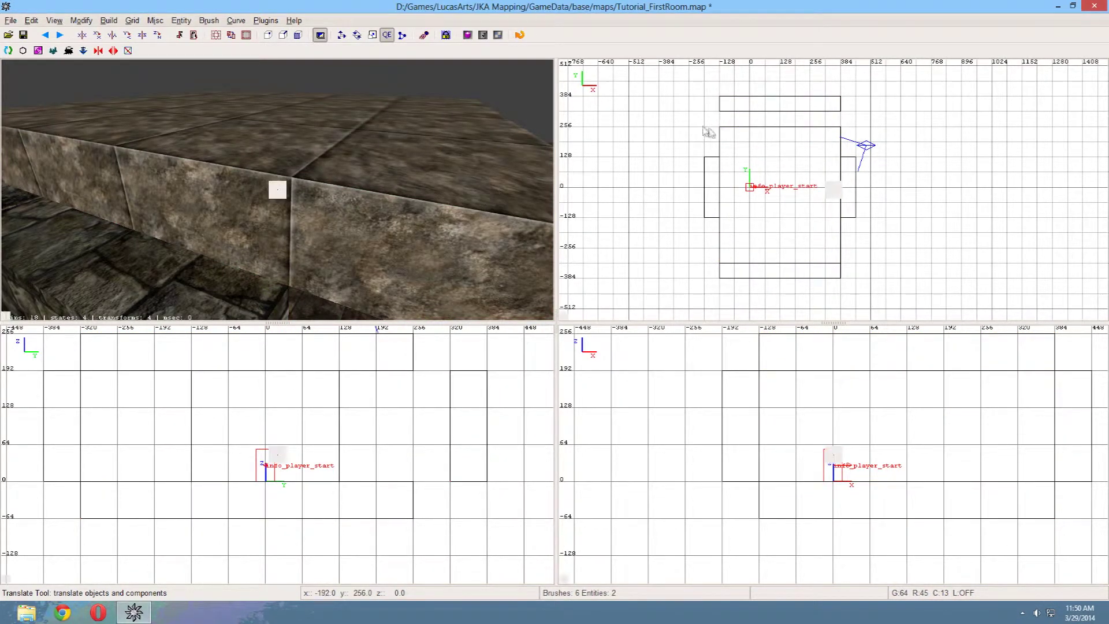
pyautogui.keyDown('shift'); pyautogui.moveTo(704, 131); pyautogui.dragTo(787, 134); pyautogui.keyUp('shift')
pyautogui.press('Escape')
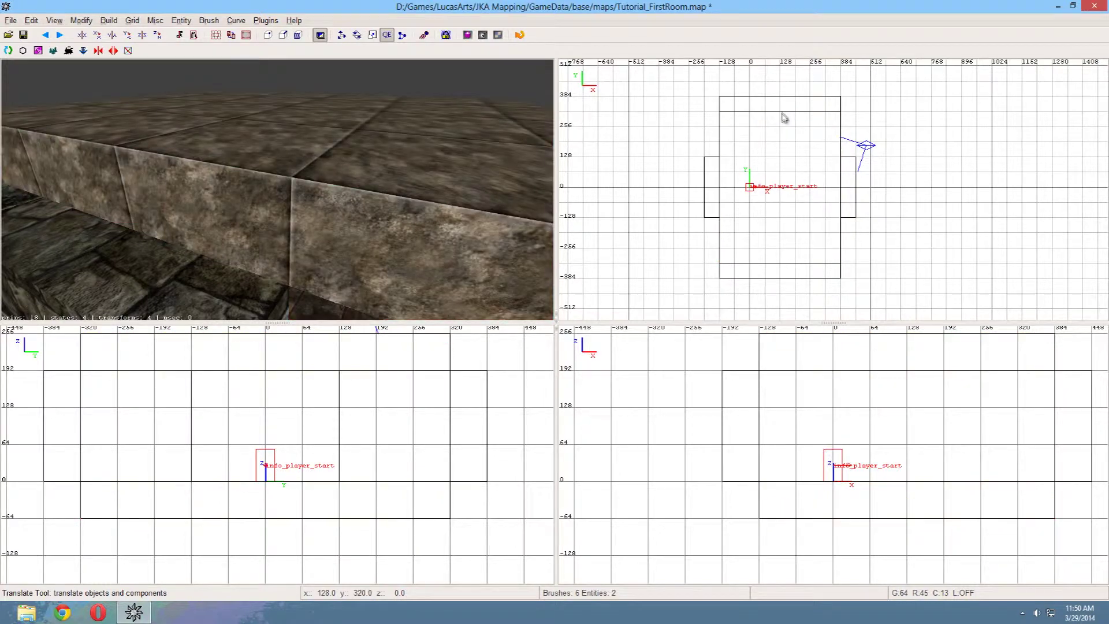
# Step: Stretch both X-side walls together so they span from Y -320 to Y 320 and close the room
pyautogui.keyDown('shift'); pyautogui.click(711, 170); pyautogui.keyUp('shift')
pyautogui.keyDown('shift'); pyautogui.click(849, 169); pyautogui.keyUp('shift')
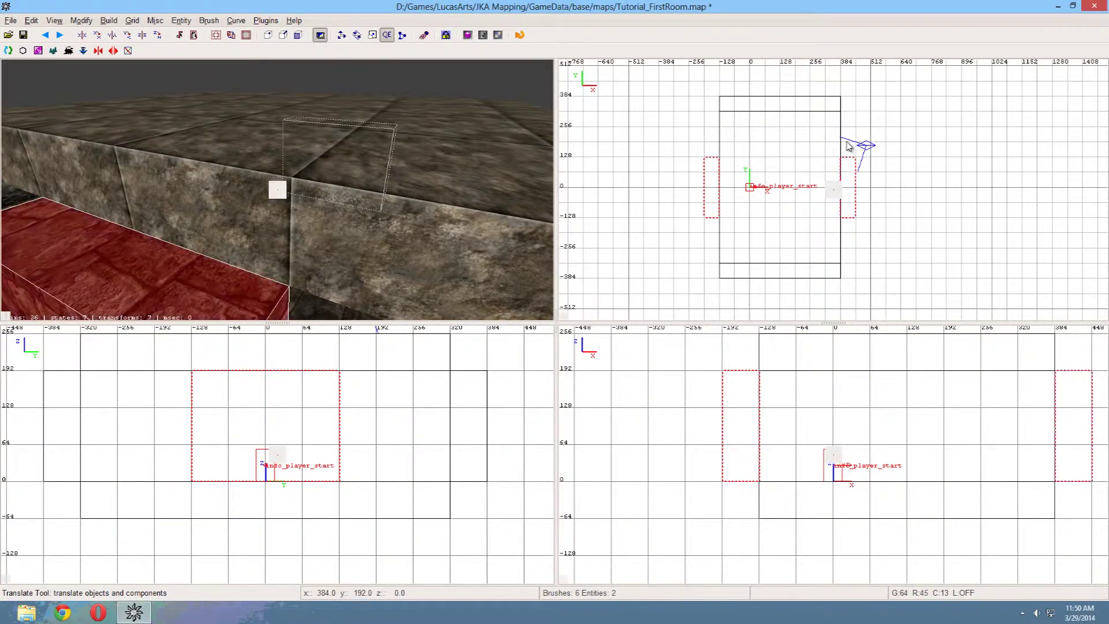
pyautogui.moveTo(848, 151); pyautogui.dragTo(850, 104)
pyautogui.moveTo(851, 269); pyautogui.dragTo(854, 285)
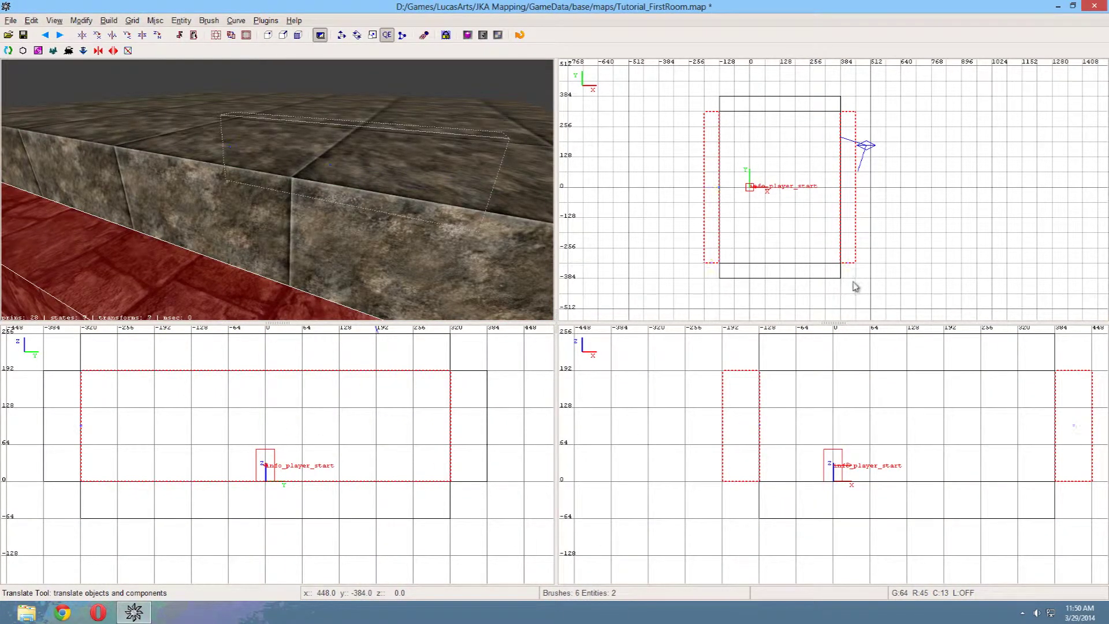
pyautogui.press('Escape')
# Step: Raise the room's ceiling brush by 64 units so its underside lies at Z 256
pyautogui.press('Up')
pyautogui.press('Up')
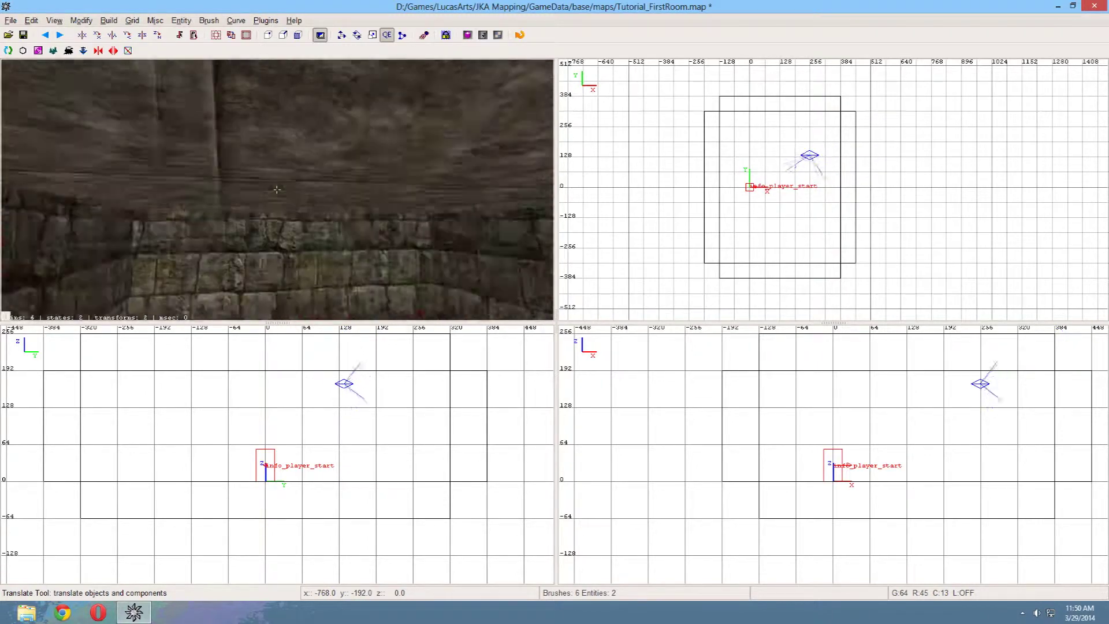
pyautogui.press('Up')
pyautogui.press('Down')
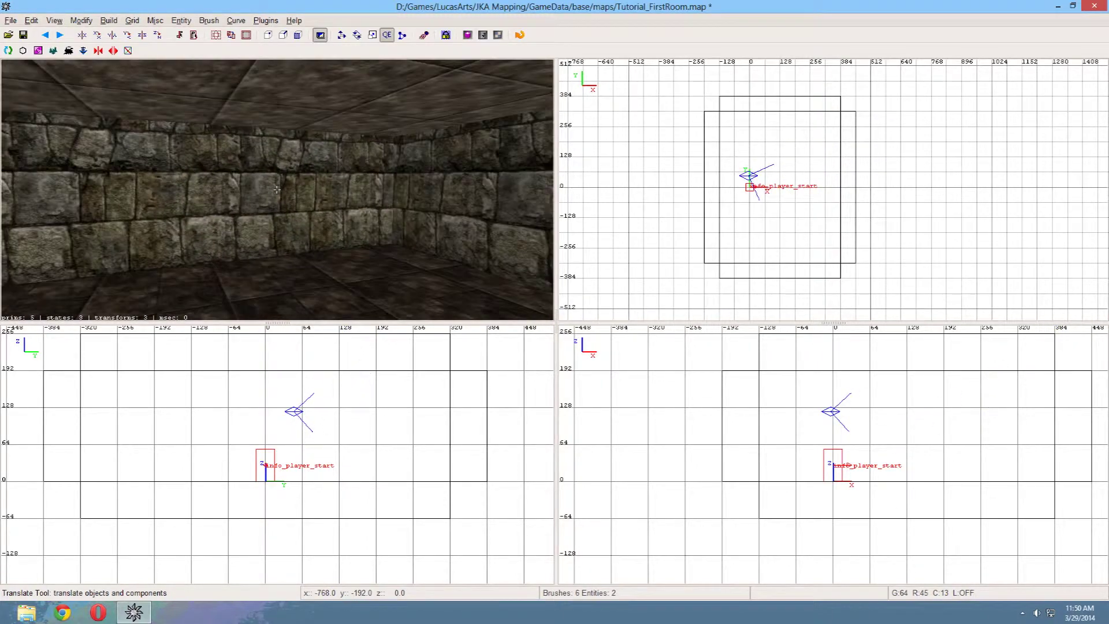
pyautogui.rightClick(512, 228)
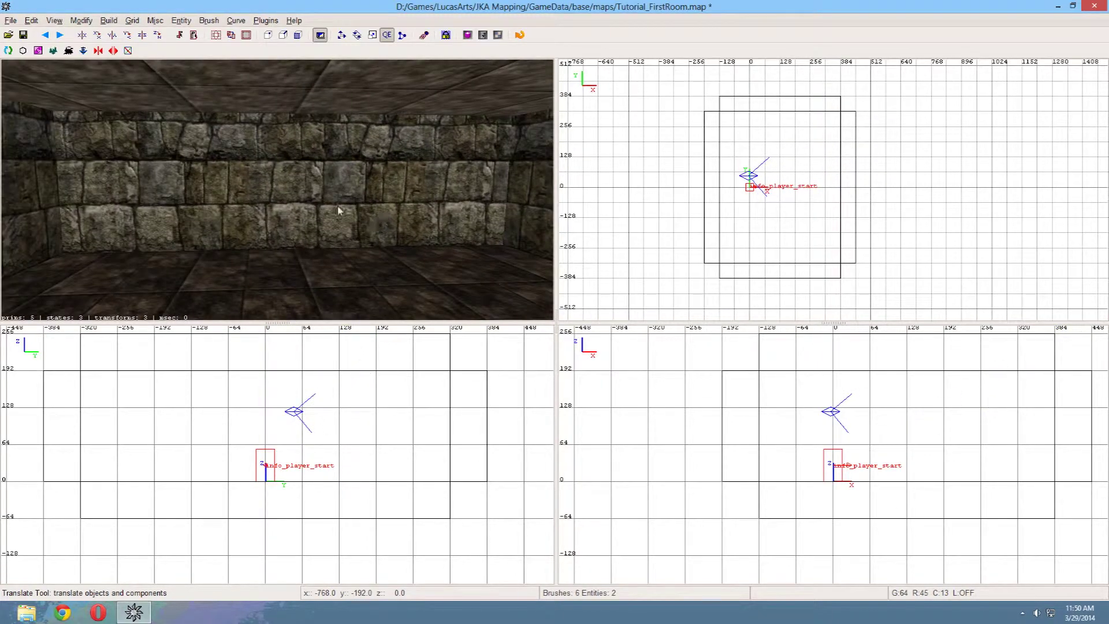
pyautogui.keyDown('shift'); pyautogui.click(389, 104); pyautogui.keyUp('shift')
pyautogui.scroll(-3, 794, 387)
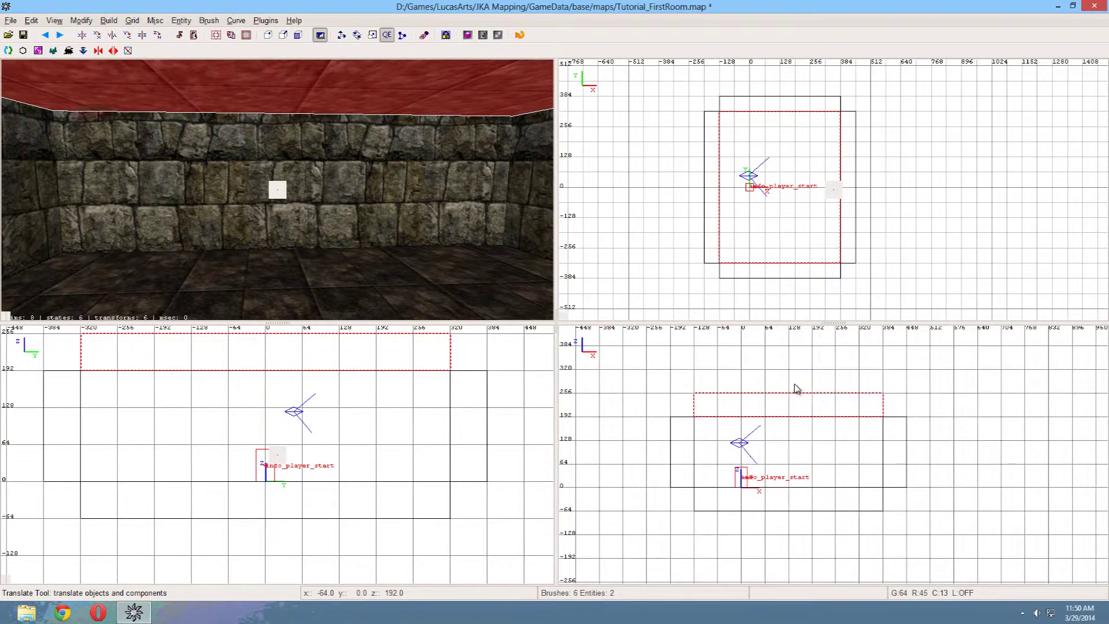
pyautogui.press('Escape')
pyautogui.keyDown('shift'); pyautogui.click(340, 106); pyautogui.keyUp('shift')
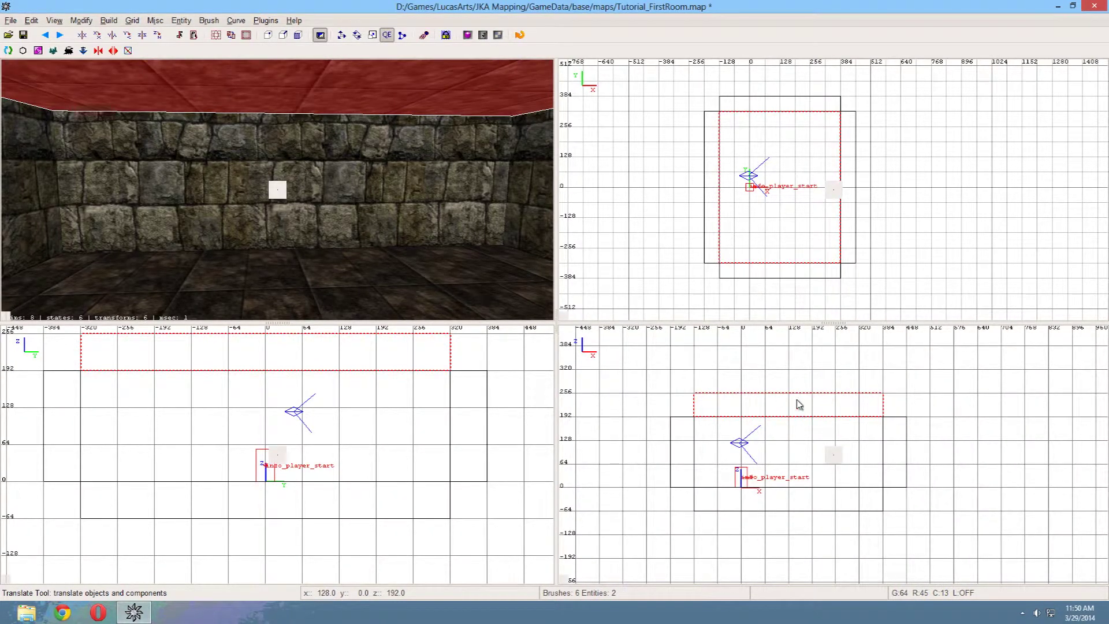
pyautogui.moveTo(796, 403); pyautogui.dragTo(797, 379)
pyautogui.press('Escape')
# Step: Stretch all four walls upward to Z 256 to meet the ceiling
pyautogui.keyDown('shift'); pyautogui.click(286, 213); pyautogui.keyUp('shift')
pyautogui.rightClick(287, 213)
pyautogui.keyDown('shift'); pyautogui.click(278, 190); pyautogui.keyUp('shift')
pyautogui.keyDown('shift'); pyautogui.click(277, 190); pyautogui.keyUp('shift')
pyautogui.rightClick(277, 190)
pyautogui.press('Escape')
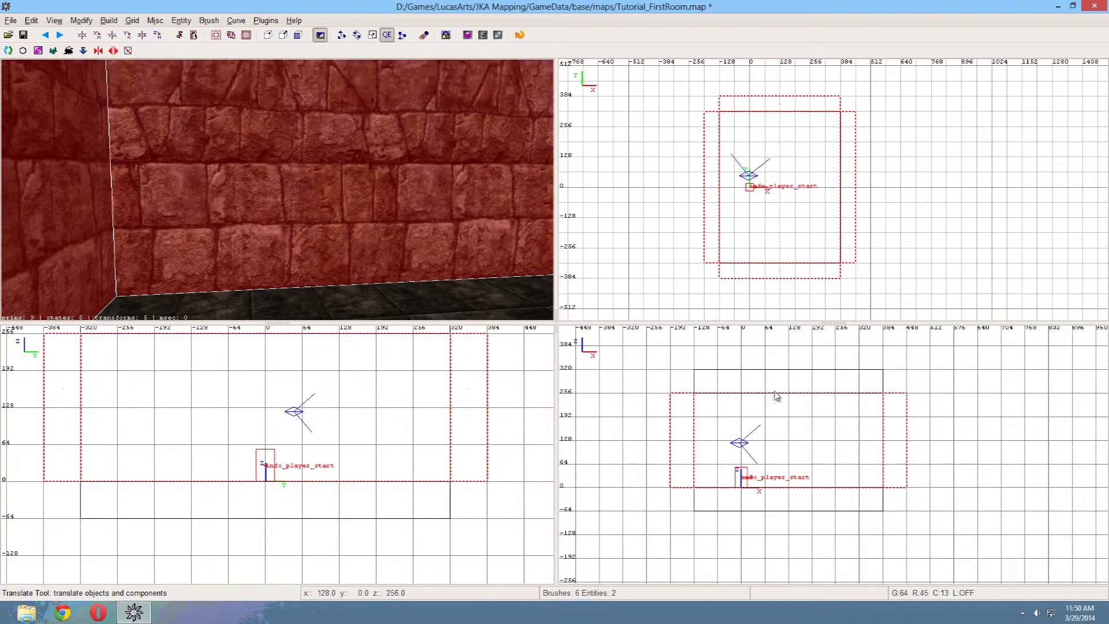
# Step: Shorten the positive-X wall so it spans only from Y 64 to Y 320
pyautogui.rightClick(377, 271)
pyautogui.scroll(-1, 276, 189)
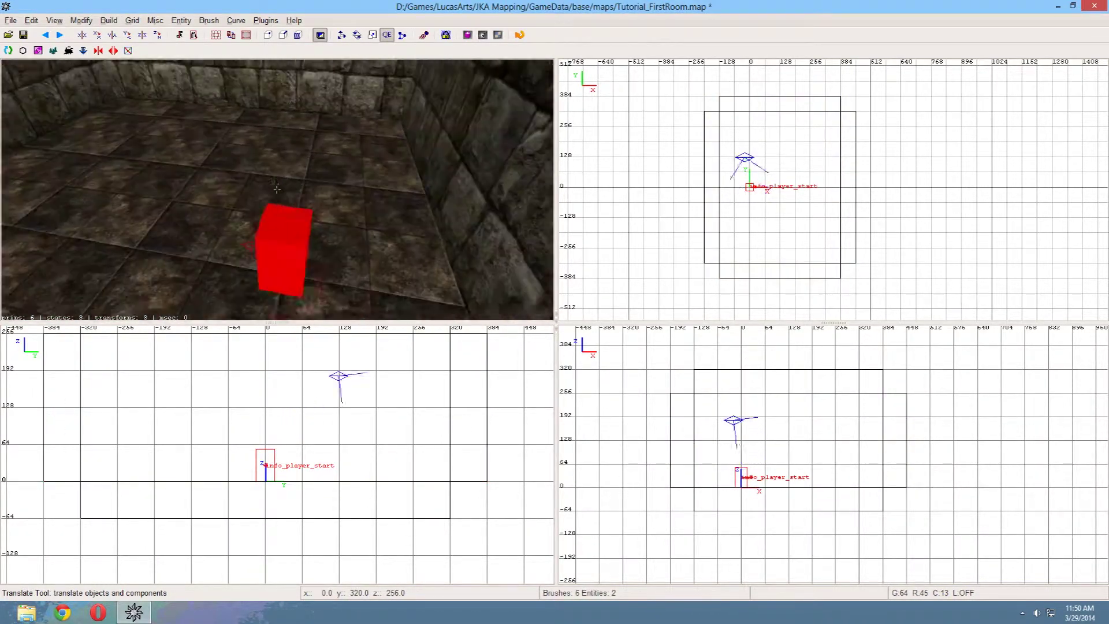
pyautogui.scroll(3, 277, 190)
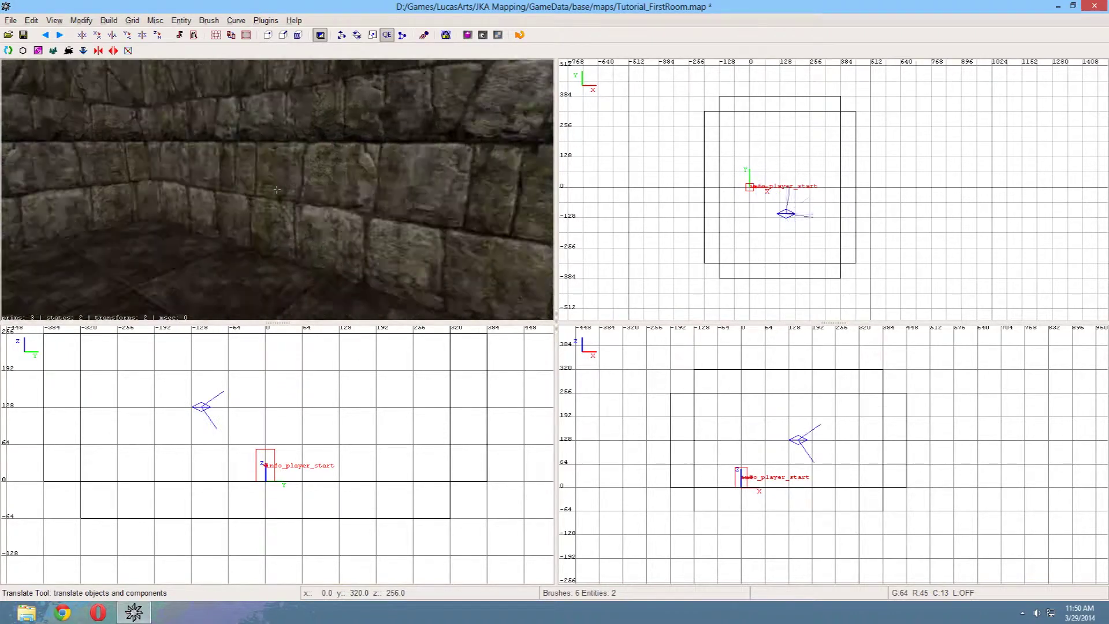
pyautogui.scroll(2, 276, 189)
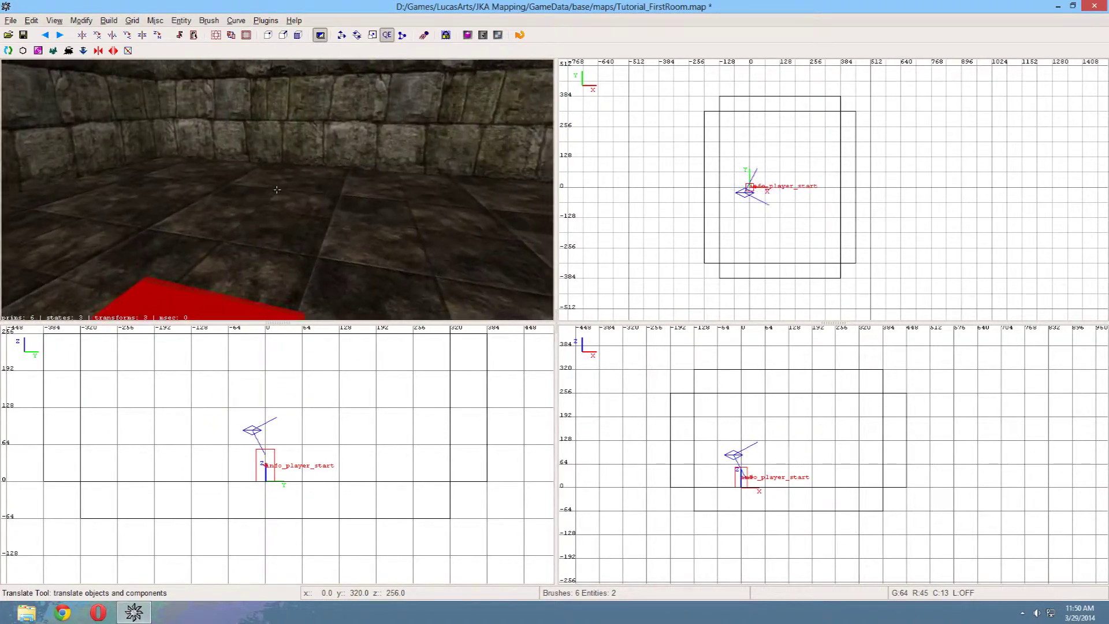
pyautogui.rightClick(317, 287)
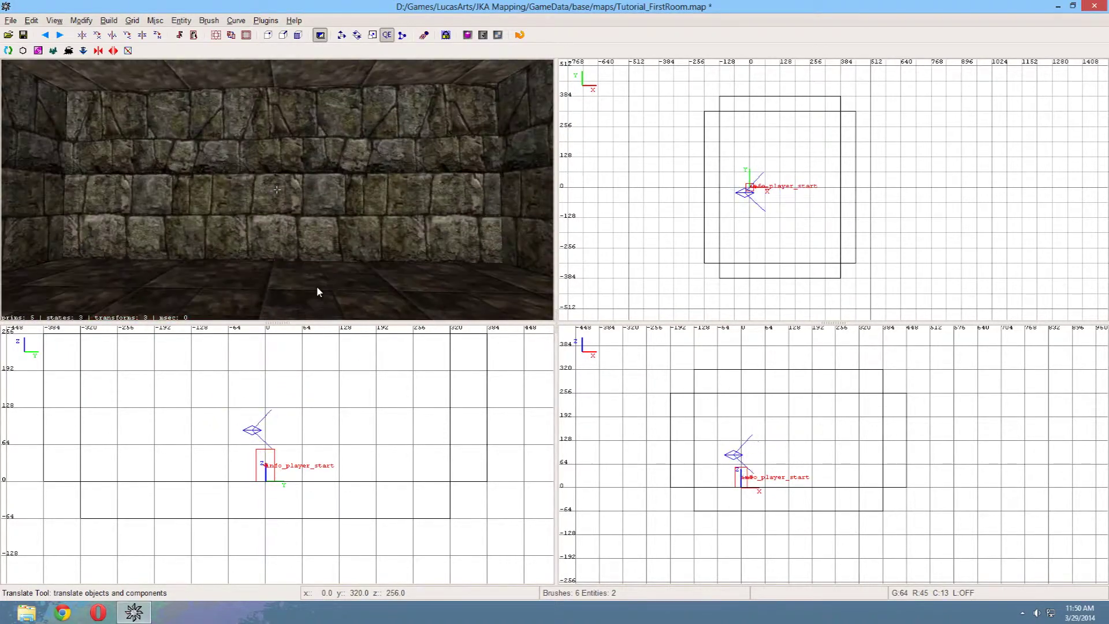
pyautogui.keyDown('shift'); pyautogui.click(272, 226); pyautogui.keyUp('shift')
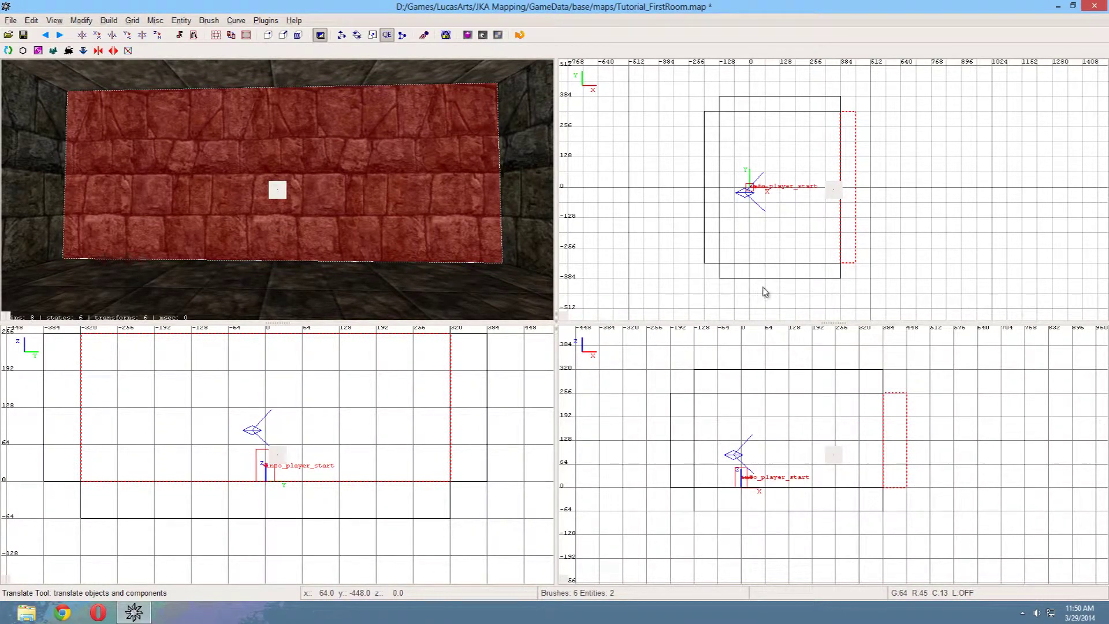
pyautogui.moveTo(854, 291); pyautogui.dragTo(847, 198)
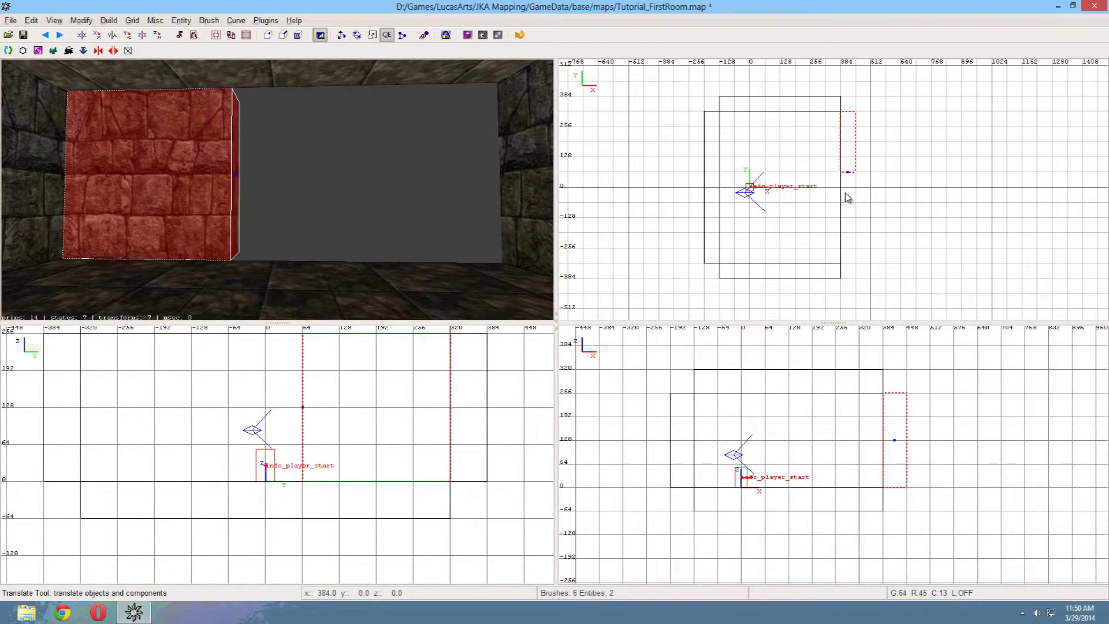
# Step: Duplicate the shortened wall to span Y -320 to -64, and bridge the gap with another copy whose underside is at Z 128
pyautogui.press('space')
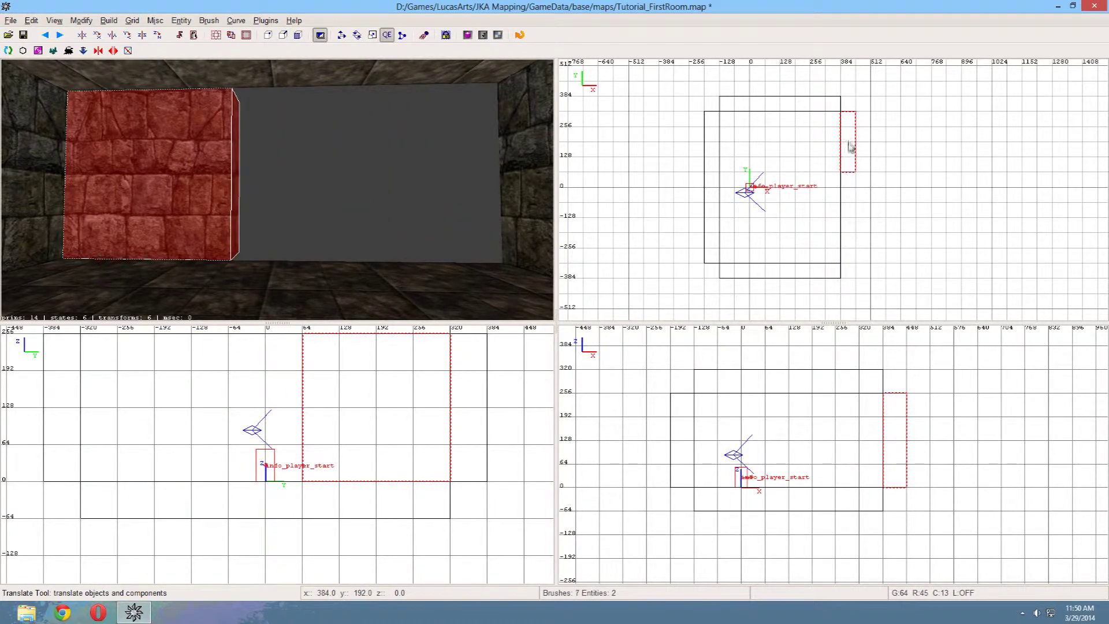
pyautogui.moveTo(849, 139); pyautogui.dragTo(855, 233)
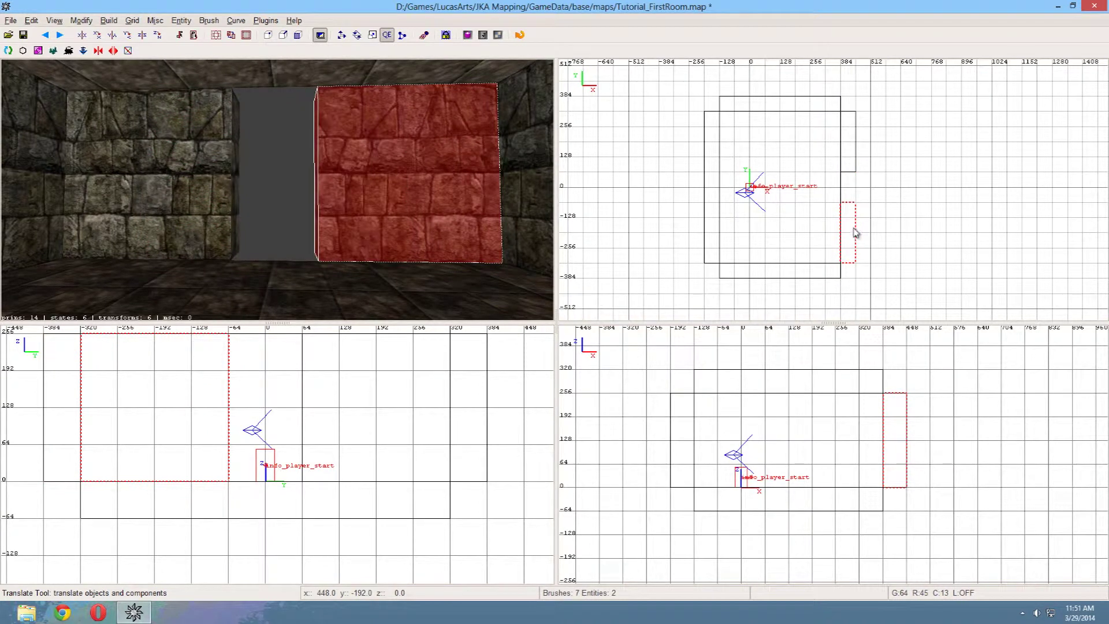
pyautogui.press('space')
pyautogui.moveTo(853, 249)
pyautogui.mouseDown()
pyautogui.moveTo(854, 225)
pyautogui.moveTo(851, 235)
pyautogui.mouseUp()
pyautogui.moveTo(903, 517); pyautogui.dragTo(900, 478)
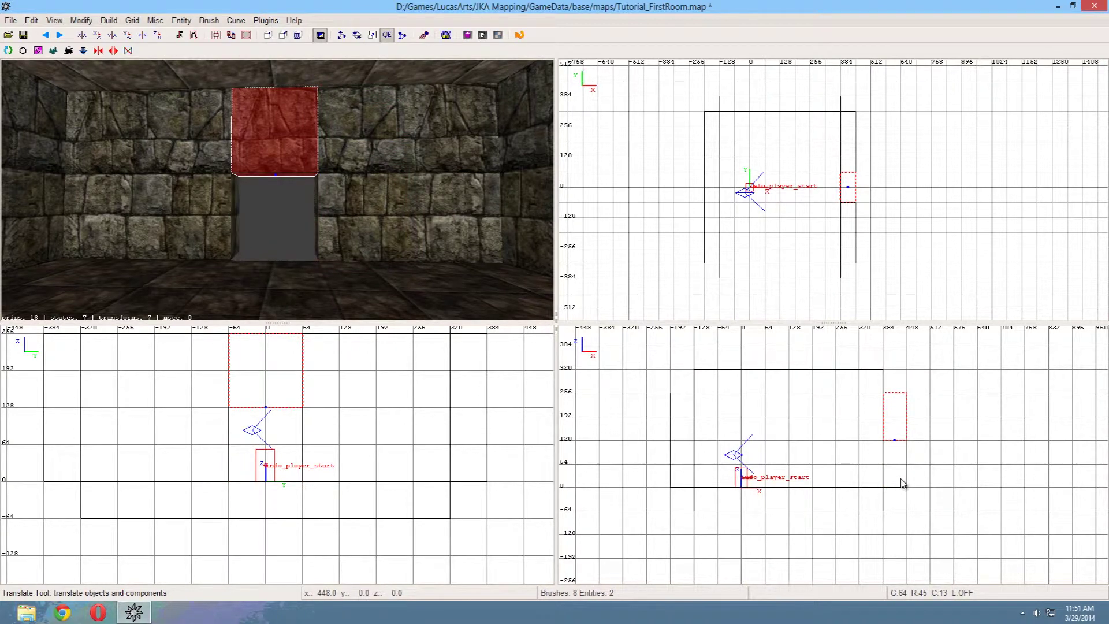
pyautogui.press('Escape')
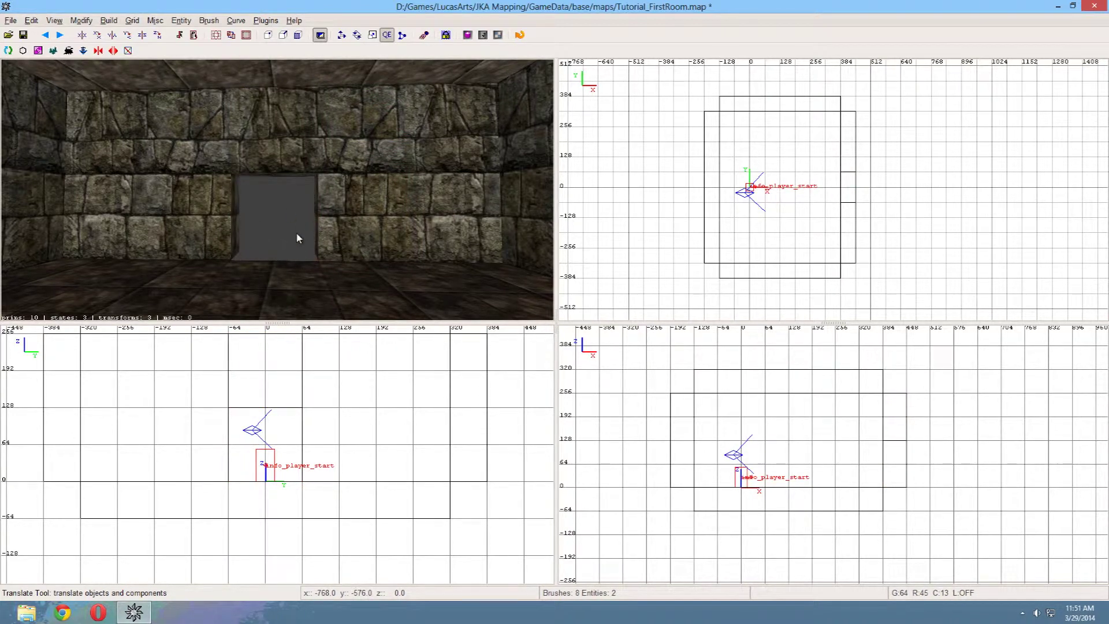
# Step: Duplicate the floor and trim the copy to the doorway threshold, from X 384 to 448 and Y -64 to 64
pyautogui.rightClick(269, 231)
pyautogui.press('Up')
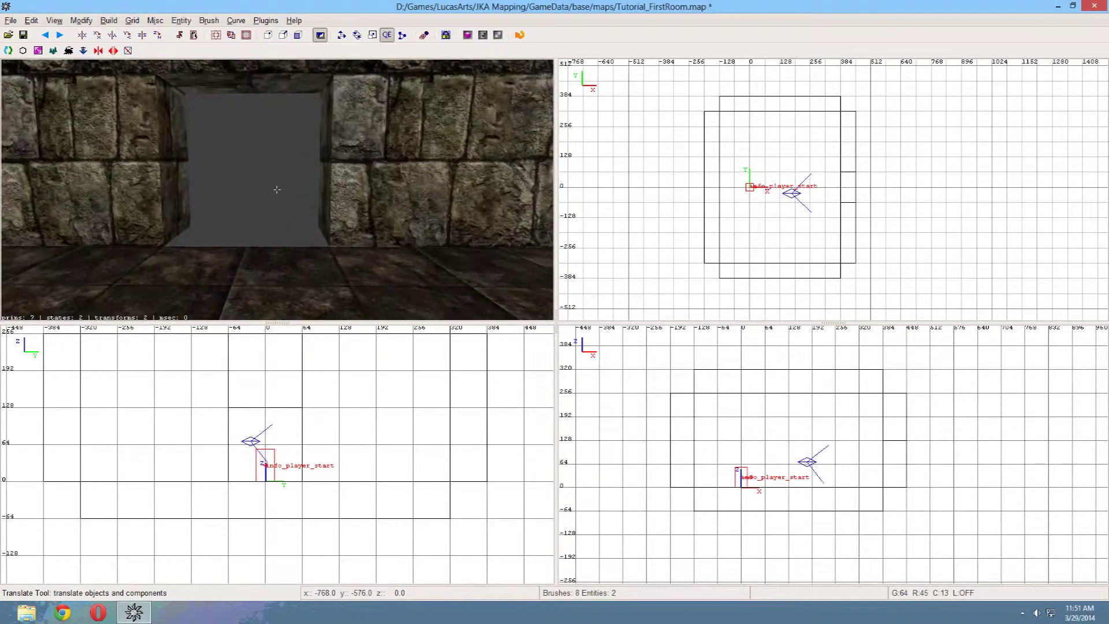
pyautogui.rightClick(166, 230)
pyautogui.keyDown('shift'); pyautogui.click(246, 254); pyautogui.keyUp('shift')
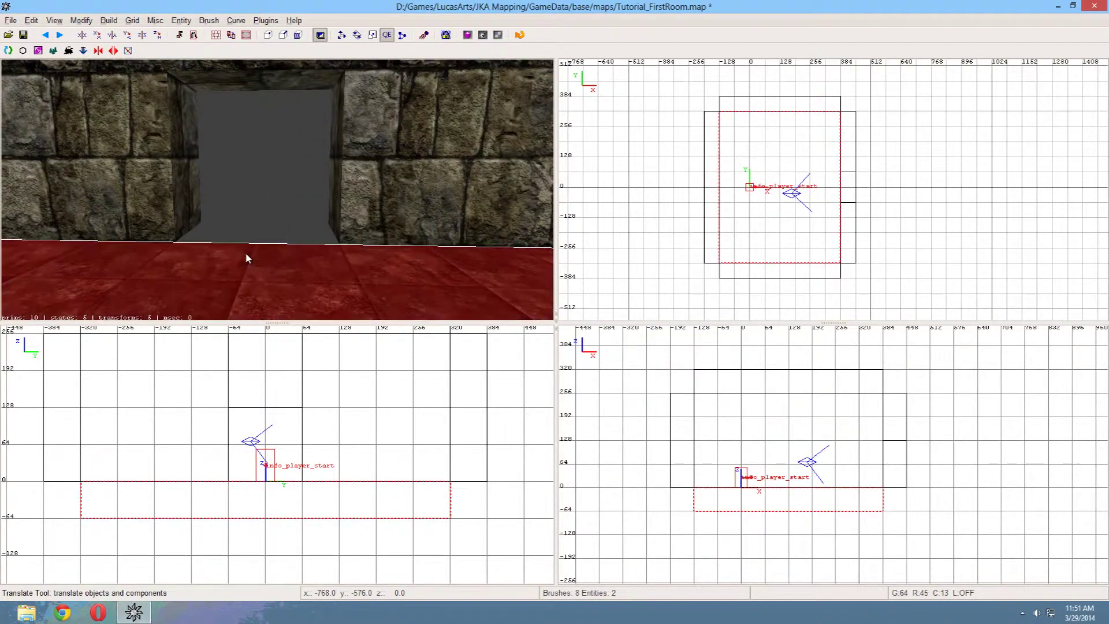
pyautogui.moveTo(725, 192); pyautogui.dragTo(791, 186)
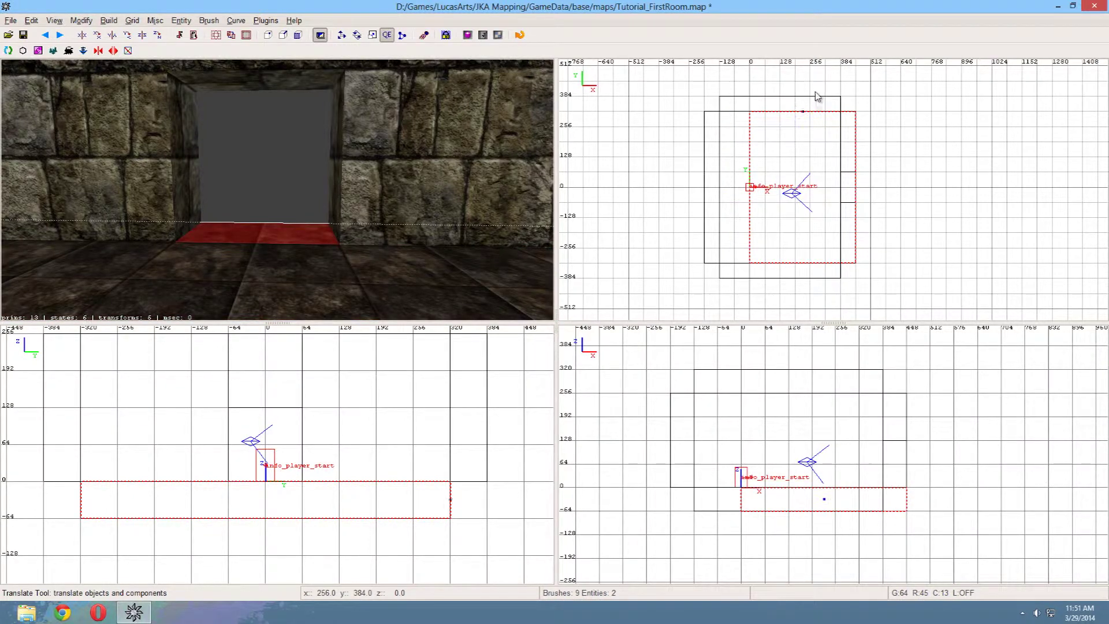
pyautogui.moveTo(816, 94); pyautogui.dragTo(819, 156)
pyautogui.moveTo(738, 214); pyautogui.dragTo(832, 235)
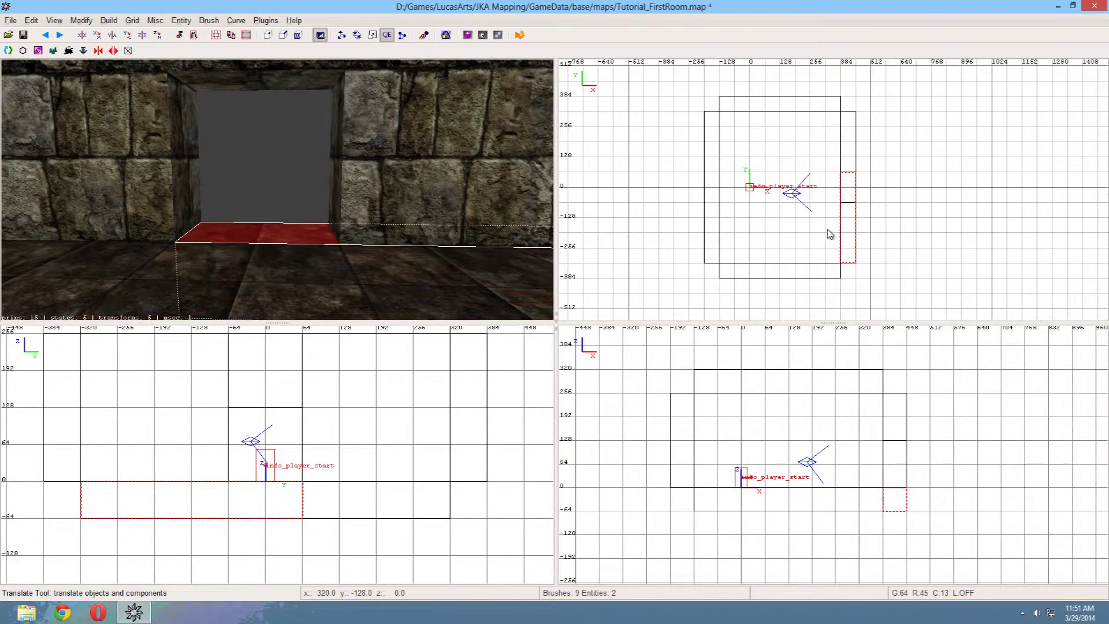
pyautogui.moveTo(856, 280); pyautogui.dragTo(856, 233)
# Step: Examine the doorway and its threshold brush from outside and inside the room
pyautogui.rightClick(424, 195)
pyautogui.press('Up')
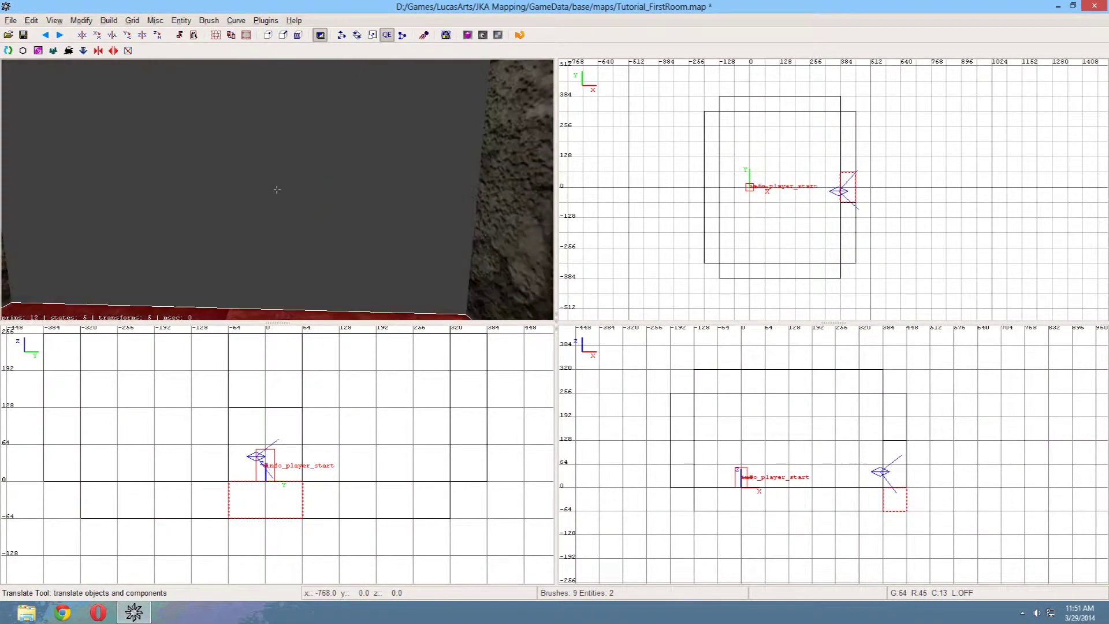
pyautogui.press('Down')
pyautogui.press('Up')
pyautogui.rightClick(423, 196)
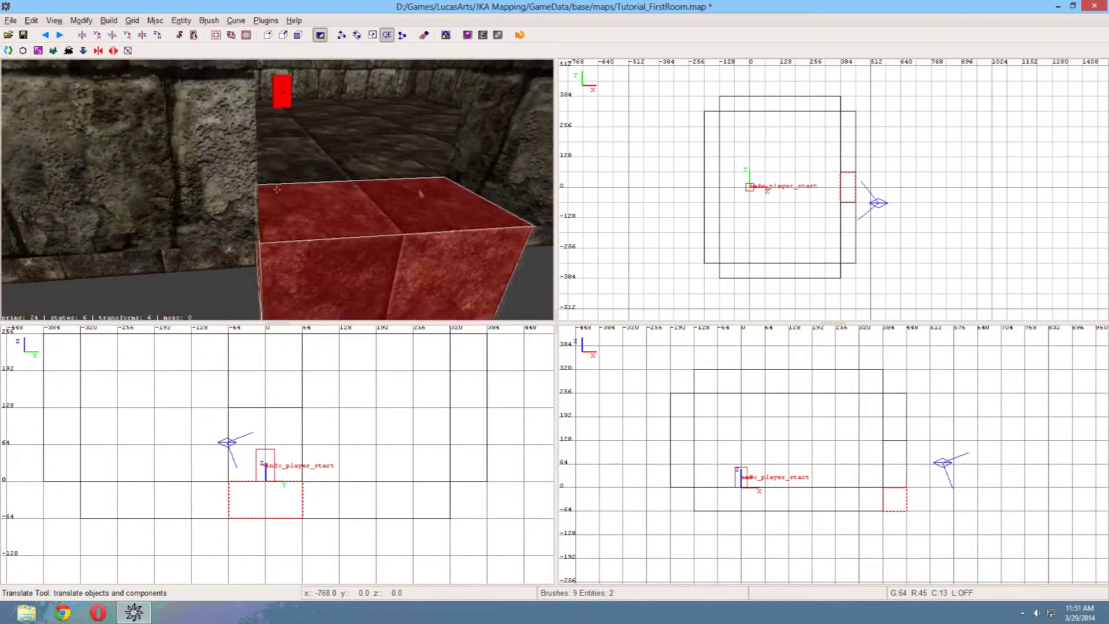
pyautogui.press('Down')
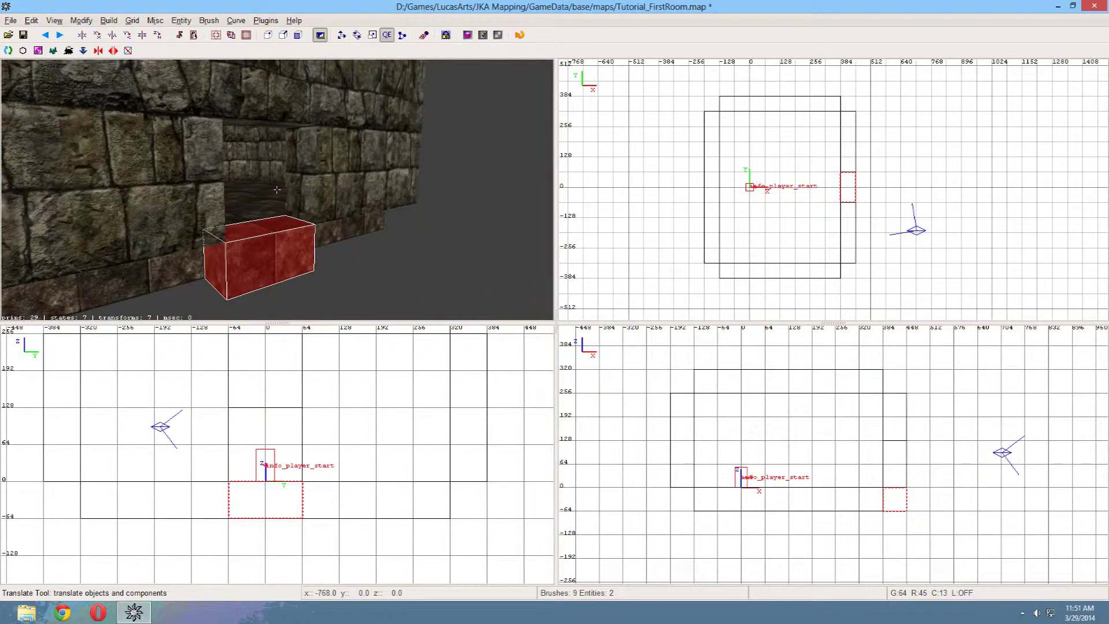
pyautogui.rightClick(419, 190)
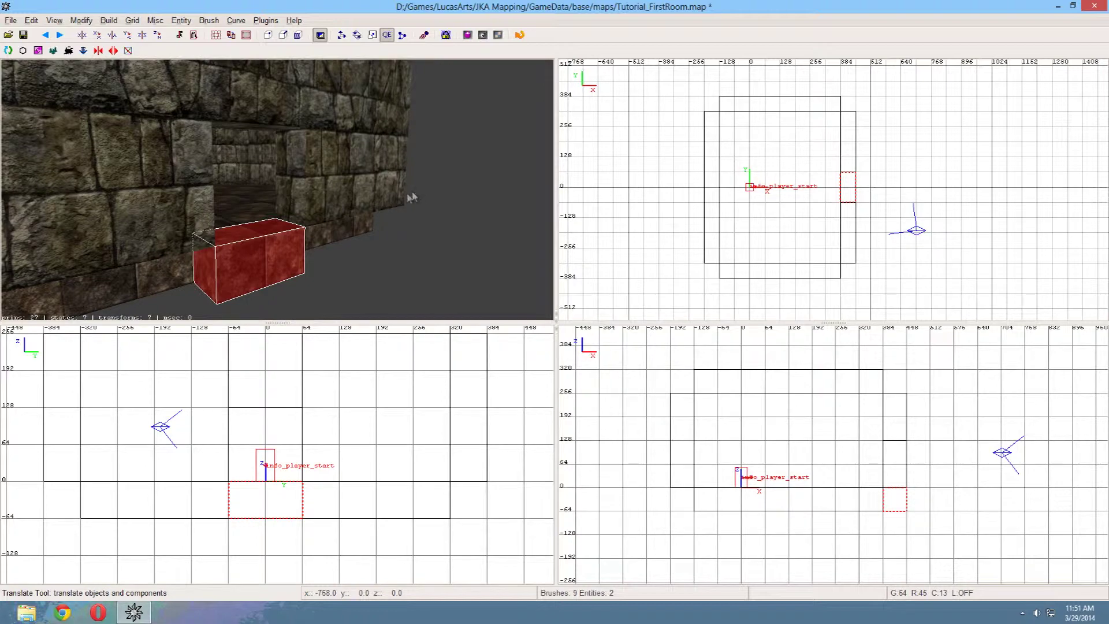
pyautogui.press('Escape')
pyautogui.rightClick(377, 213)
pyautogui.press('Up')
pyautogui.press('Up')
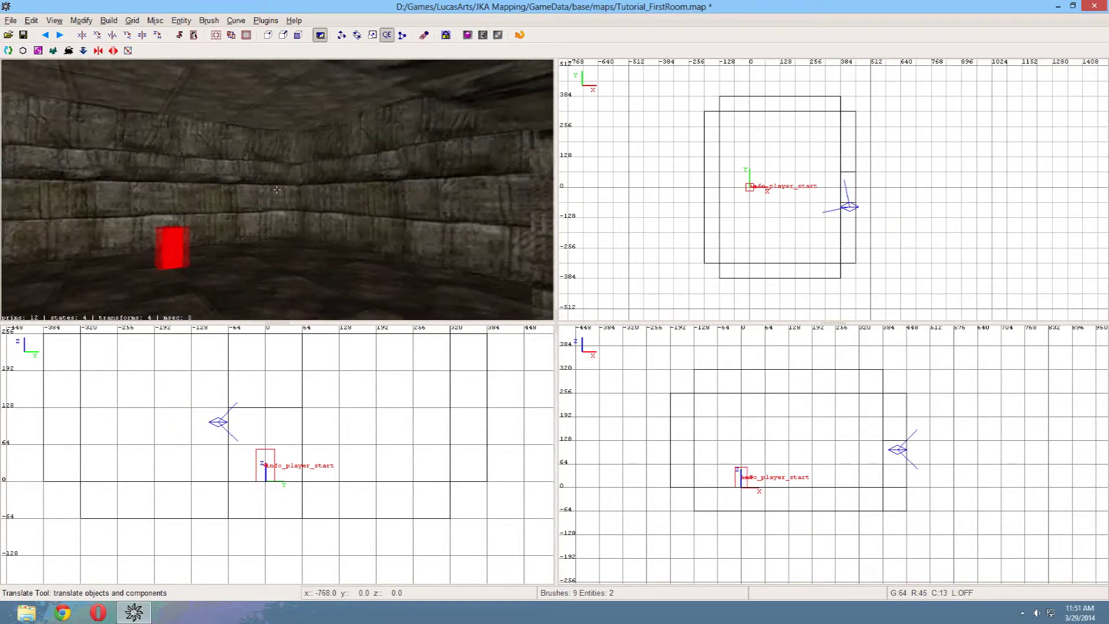
pyautogui.press('Down')
pyautogui.rightClick(354, 210)
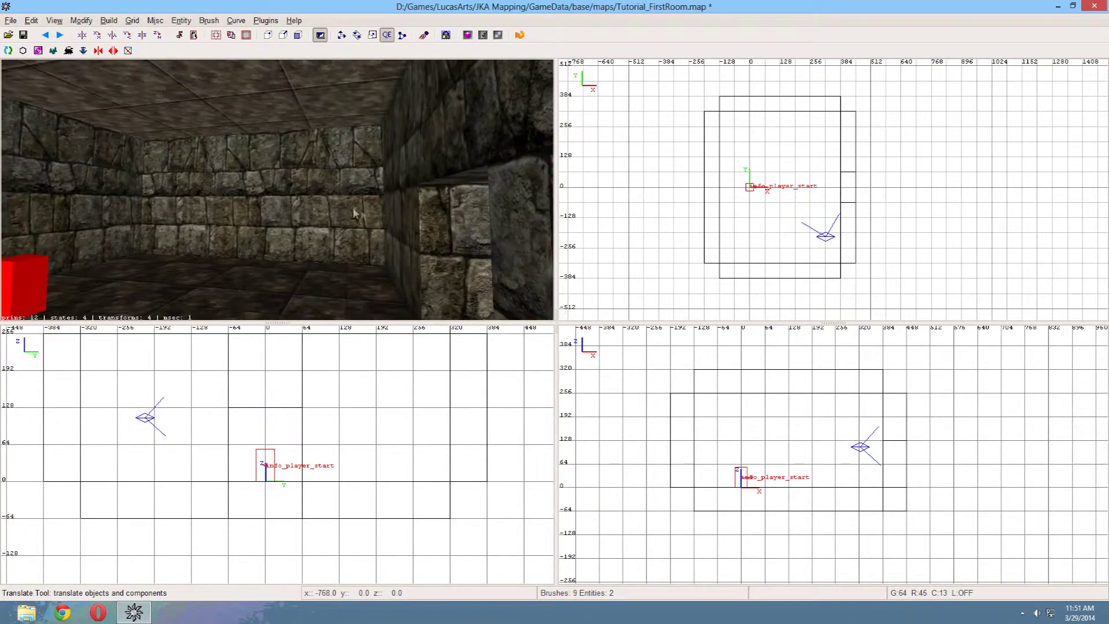
# Step: Duplicate the room's main floor, ceiling and three solid walls, leaving out the doorway wall pieces and threshold
pyautogui.keyDown('shift'); pyautogui.click(210, 194); pyautogui.keyUp('shift')
pyautogui.keyDown('shift'); pyautogui.click(201, 119); pyautogui.keyUp('shift')
pyautogui.keyDown('shift'); pyautogui.click(110, 159); pyautogui.keyUp('shift')
pyautogui.keyDown('shift'); pyautogui.click(191, 282); pyautogui.keyUp('shift')
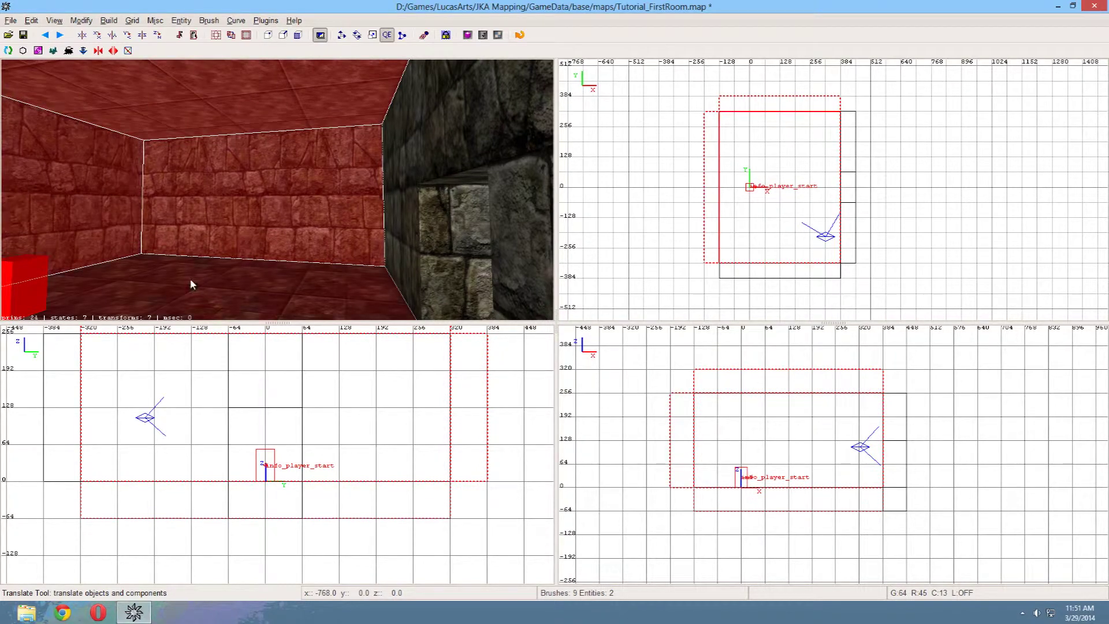
pyautogui.rightClick(190, 282)
pyautogui.press('Down')
pyautogui.rightClick(191, 283)
pyautogui.keyDown('shift'); pyautogui.click(341, 239); pyautogui.keyUp('shift')
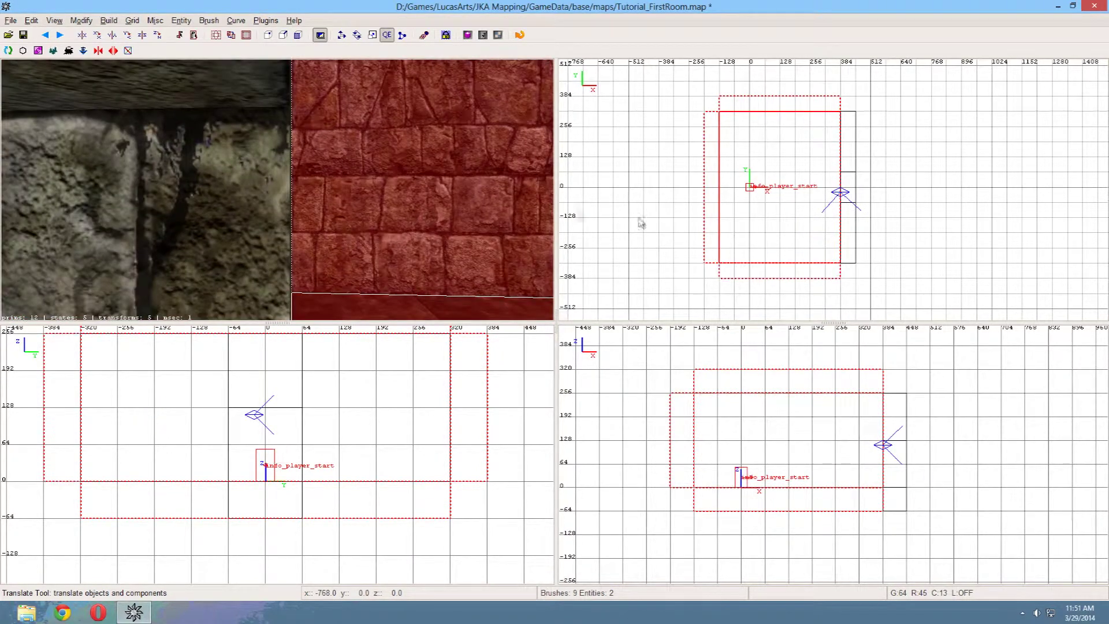
pyautogui.press('Down')
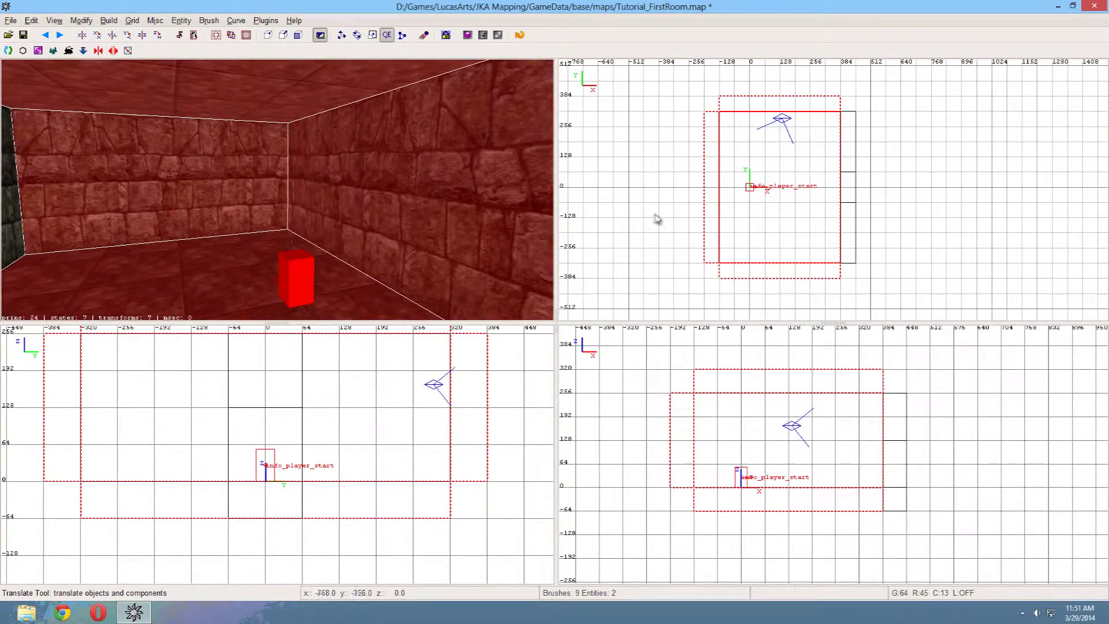
pyautogui.press('space')
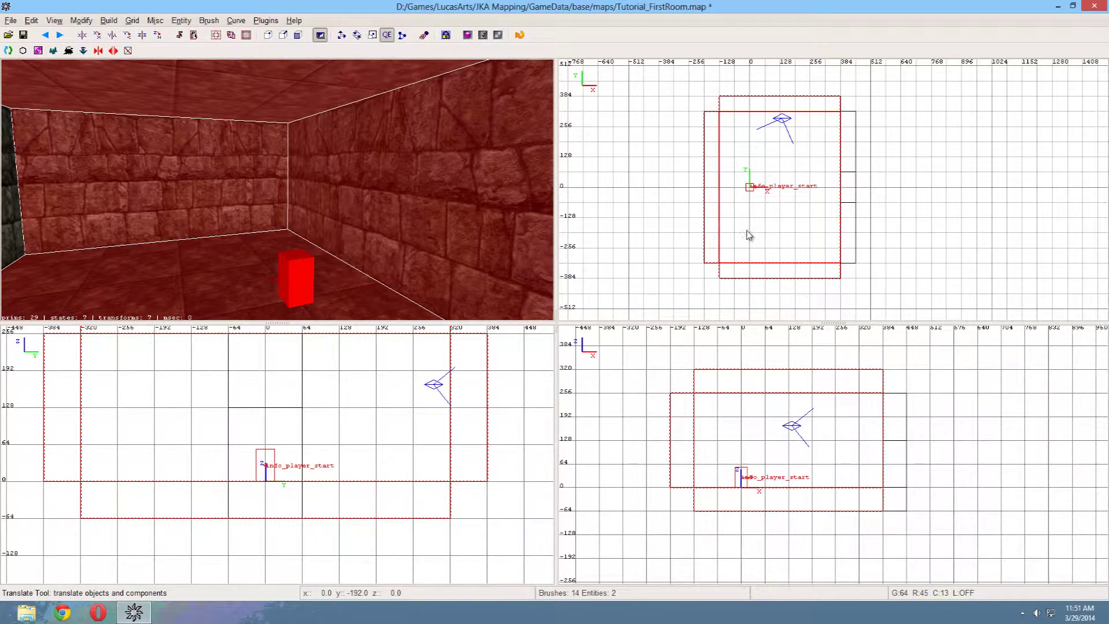
# Step: Rotate the copied room 180 degrees about Z and move it 576 units along positive X to meet the doorway wall at X 448
pyautogui.moveTo(705, 420); pyautogui.dragTo(670, 423, button='right')
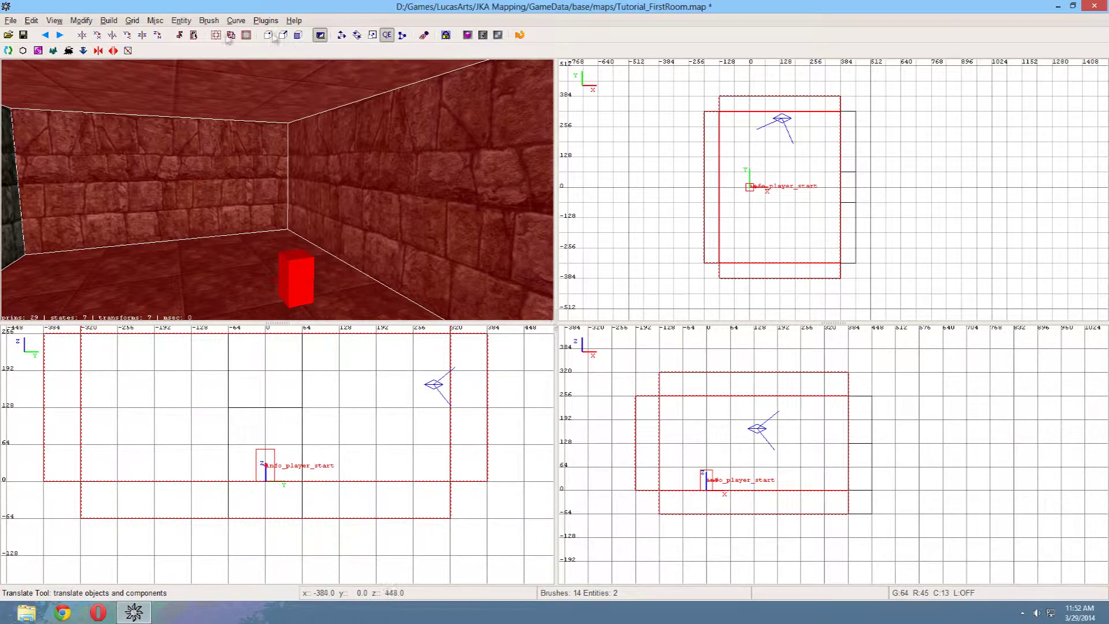
pyautogui.click(159, 36)
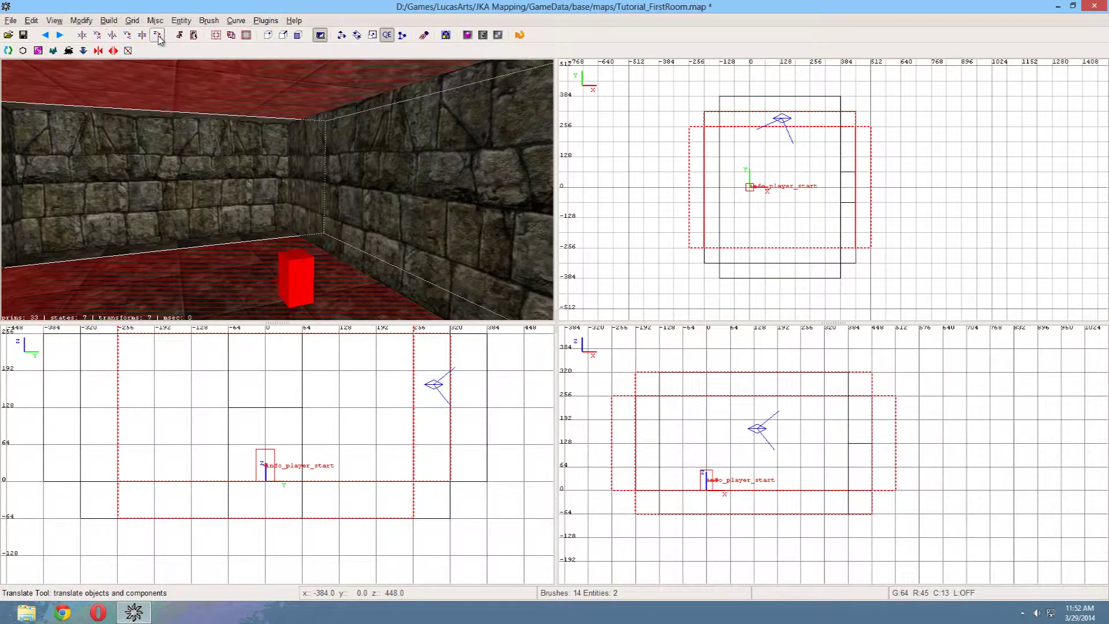
pyautogui.click(158, 36)
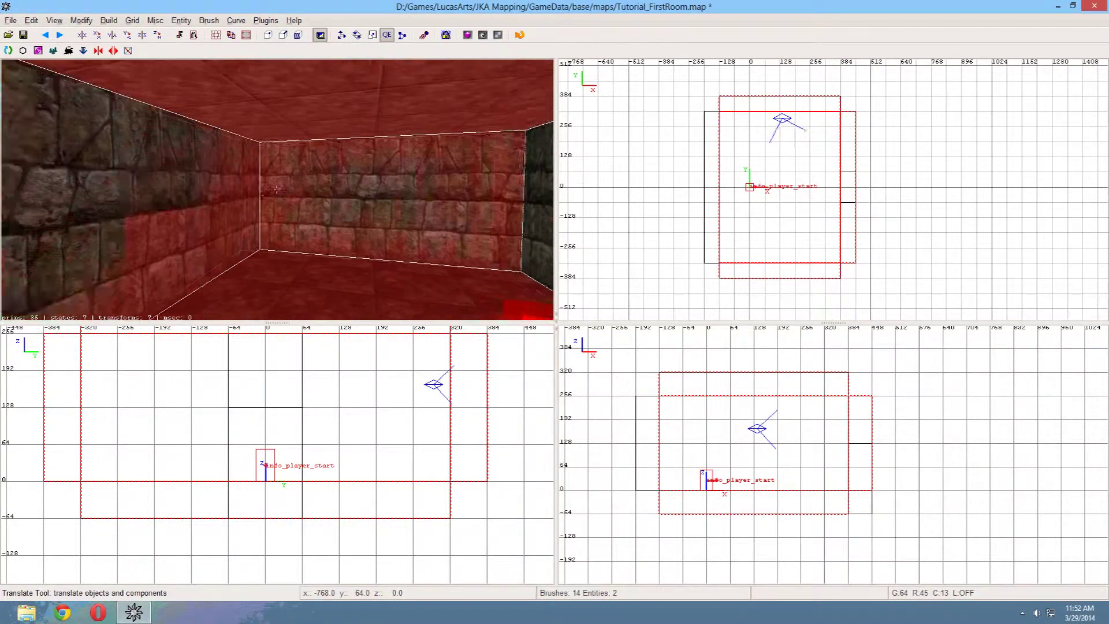
pyautogui.rightClick(313, 191)
pyautogui.rightClick(365, 205)
pyautogui.rightClick(364, 207)
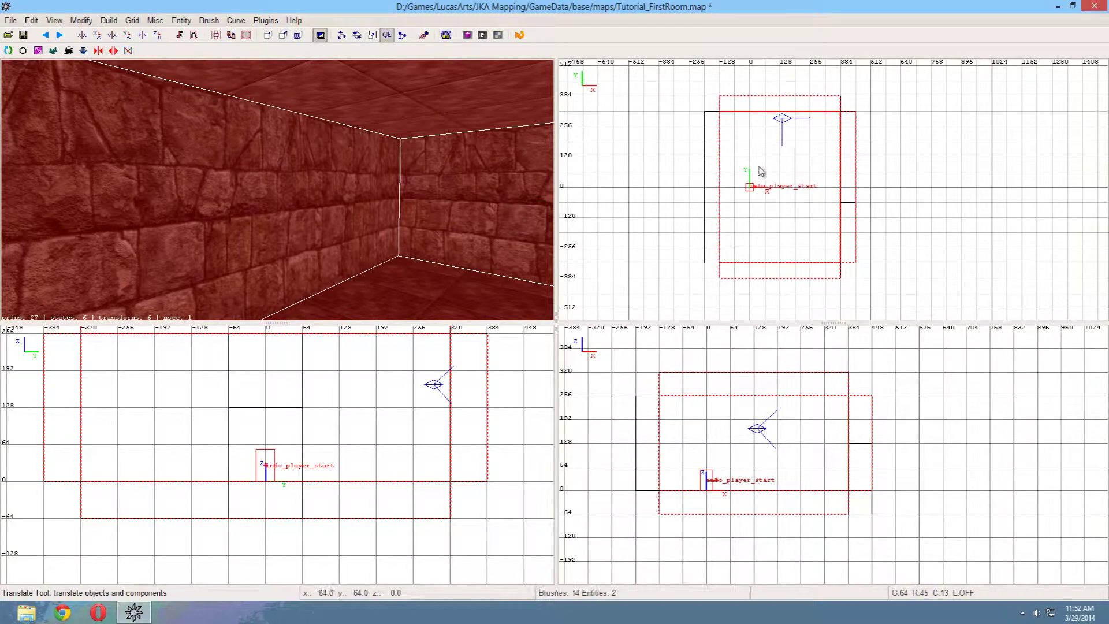
pyautogui.moveTo(765, 160); pyautogui.dragTo(824, 167)
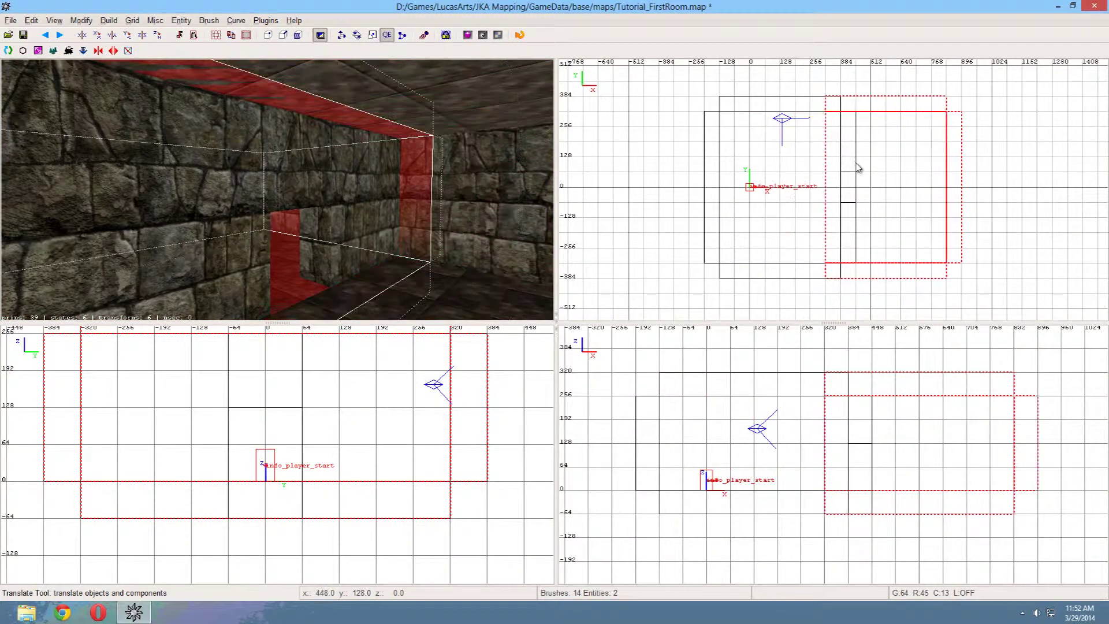
pyautogui.moveTo(859, 168); pyautogui.dragTo(889, 164)
# Step: Examine the second room from inside and view both connected rooms from outside
pyautogui.rightClick(277, 190)
pyautogui.press('Up')
pyautogui.press('Up')
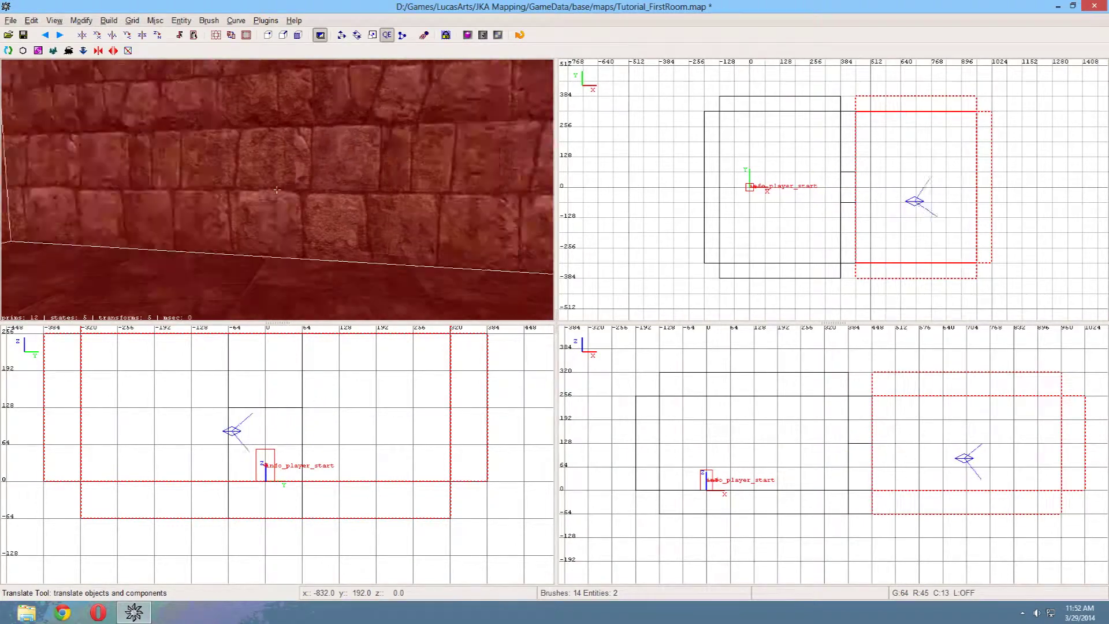
pyautogui.rightClick(277, 190)
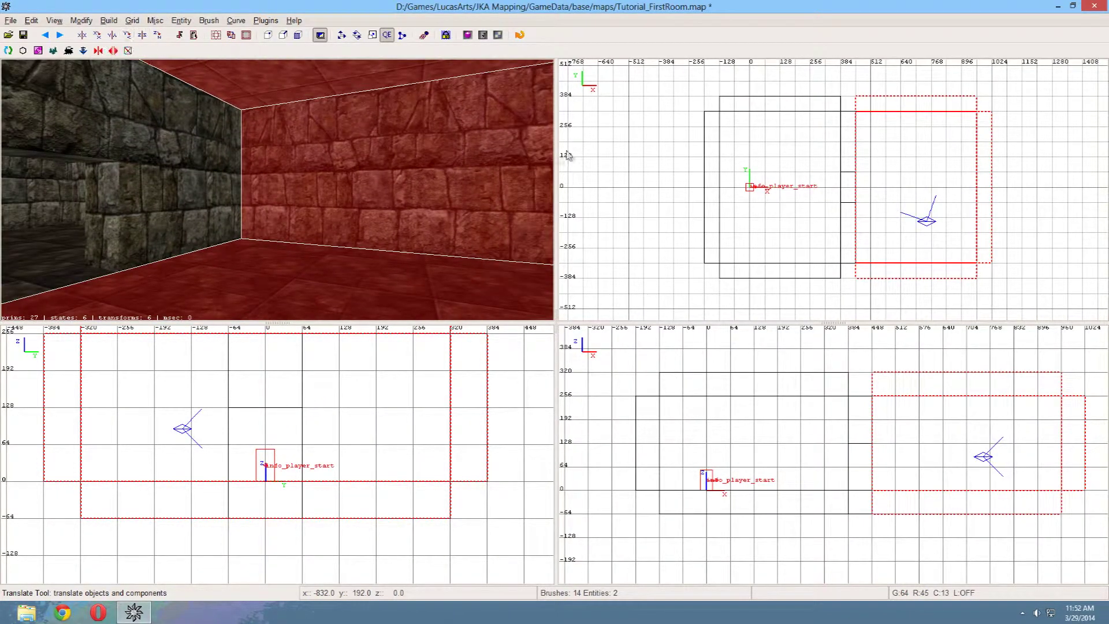
pyautogui.rightClick(277, 190)
pyautogui.press('Down')
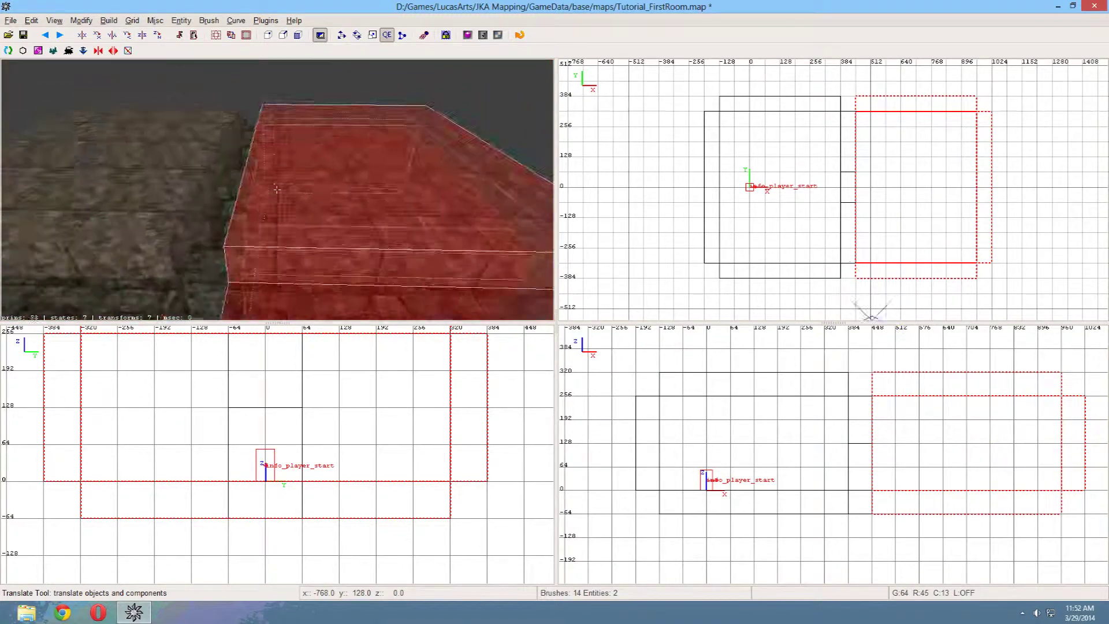
pyautogui.press('Down')
pyautogui.press('Up')
pyautogui.press('Down')
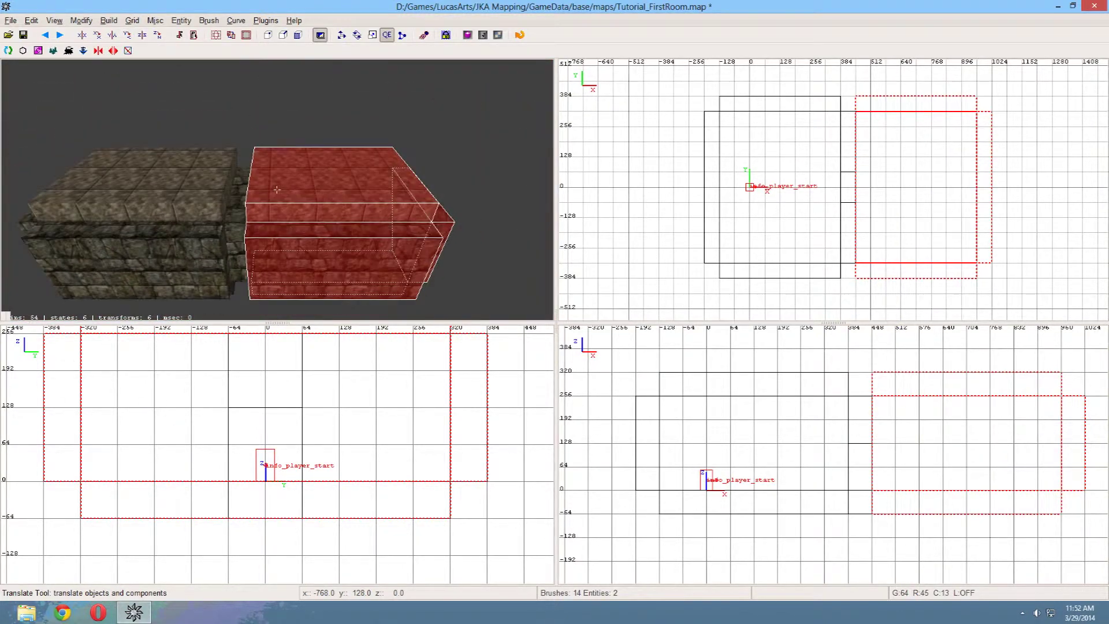
pyautogui.scroll(-2, 277, 190)
pyautogui.rightClick(277, 189)
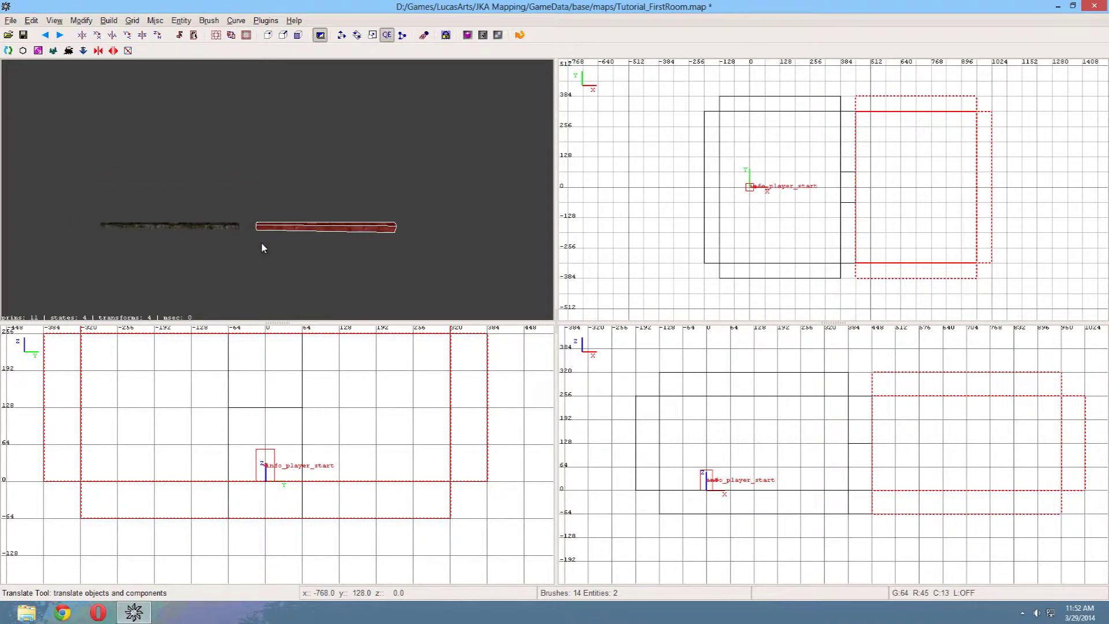
pyautogui.scroll(2, 261, 242)
pyautogui.scroll(-3, 261, 242)
pyautogui.scroll(2, 261, 242)
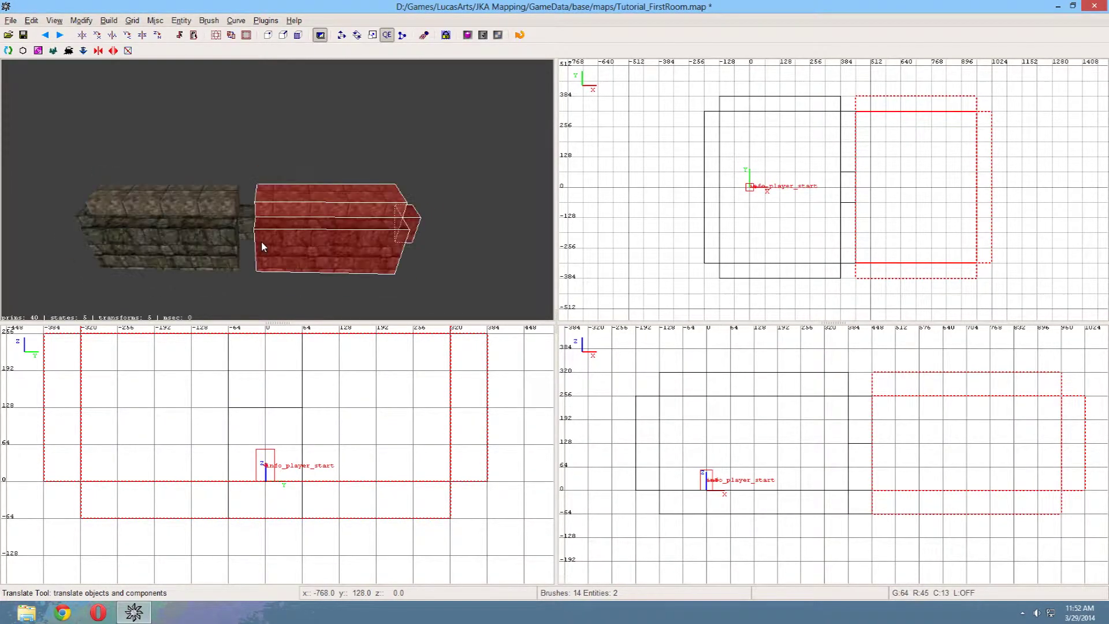
# Step: Turn off cubic clipping in the 3D view and examine both connected rooms from farther away outside
pyautogui.scroll(4, 261, 241)
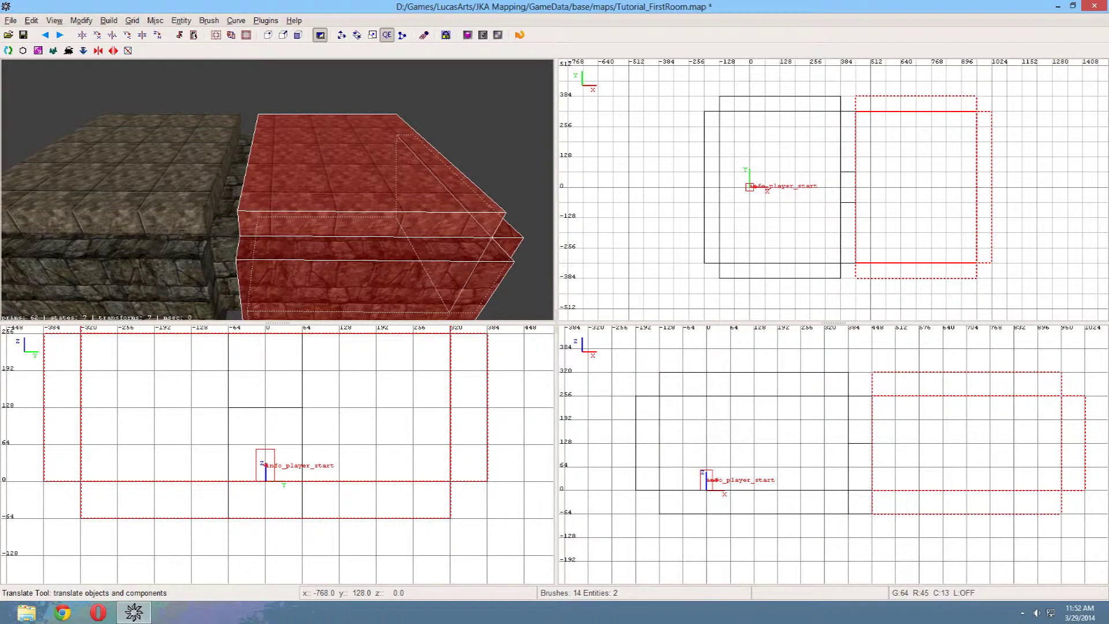
pyautogui.rightClick(261, 241)
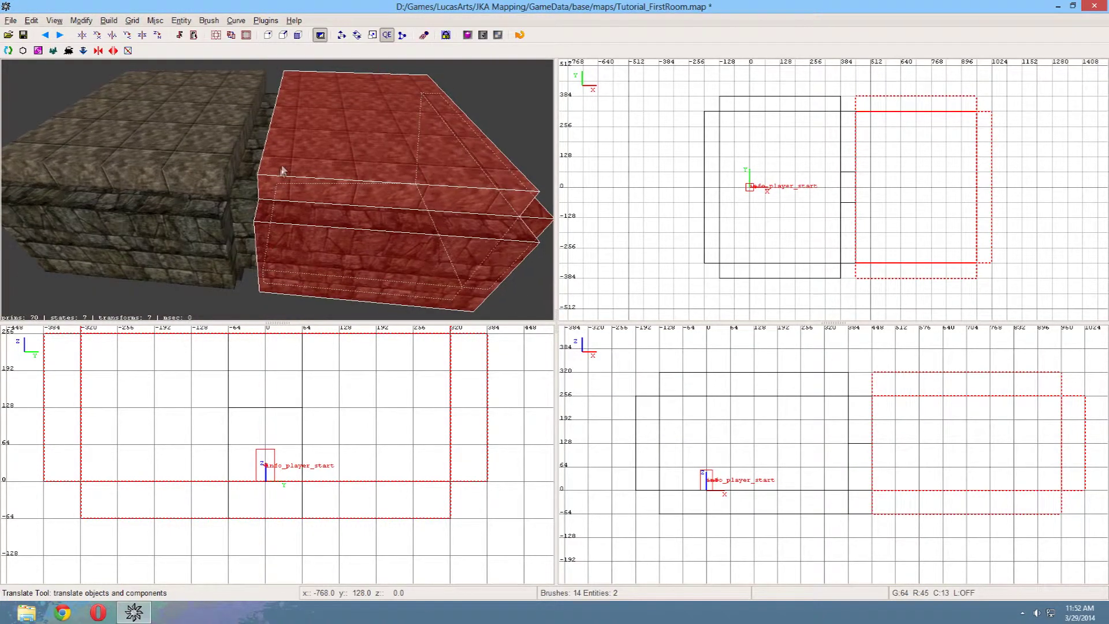
pyautogui.click(321, 37)
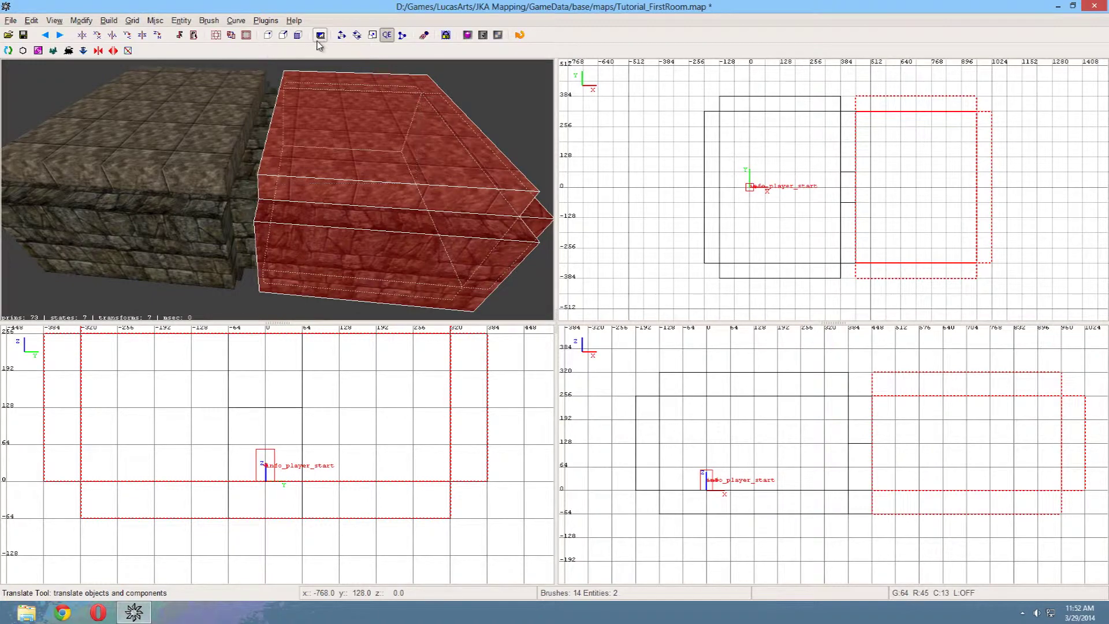
pyautogui.rightClick(304, 165)
pyautogui.press('Down')
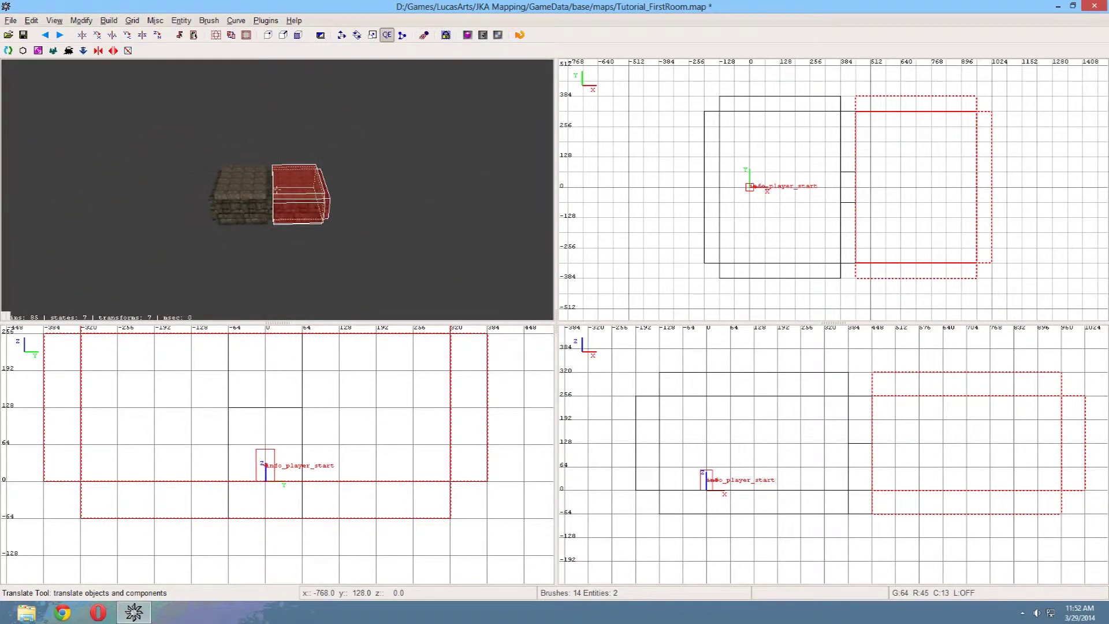
pyautogui.press('Up')
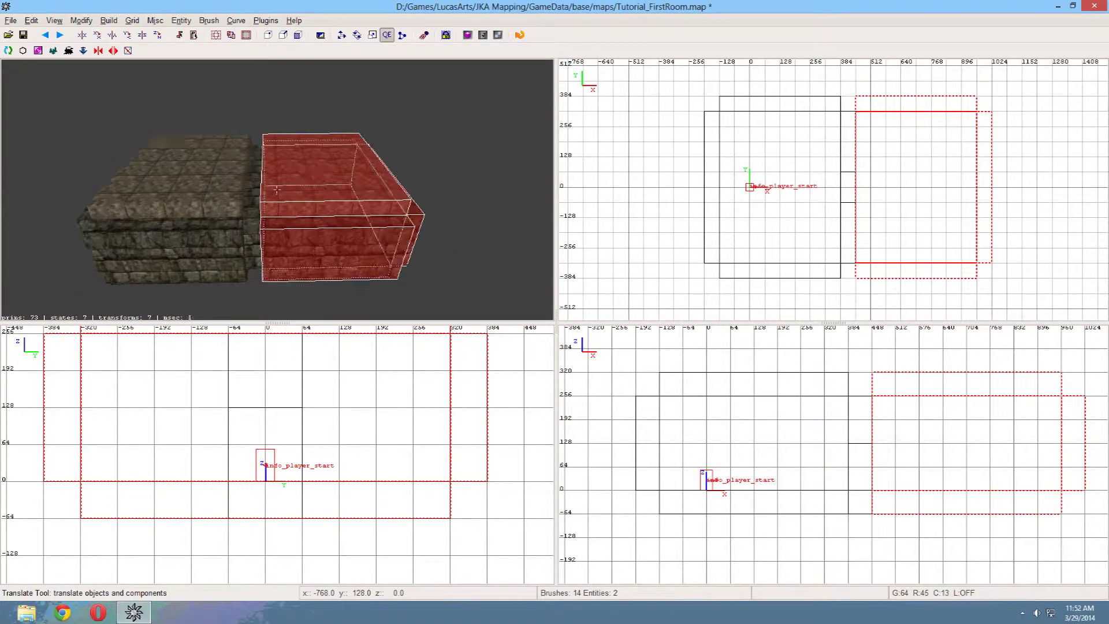
pyautogui.press('Left')
pyautogui.press('Right')
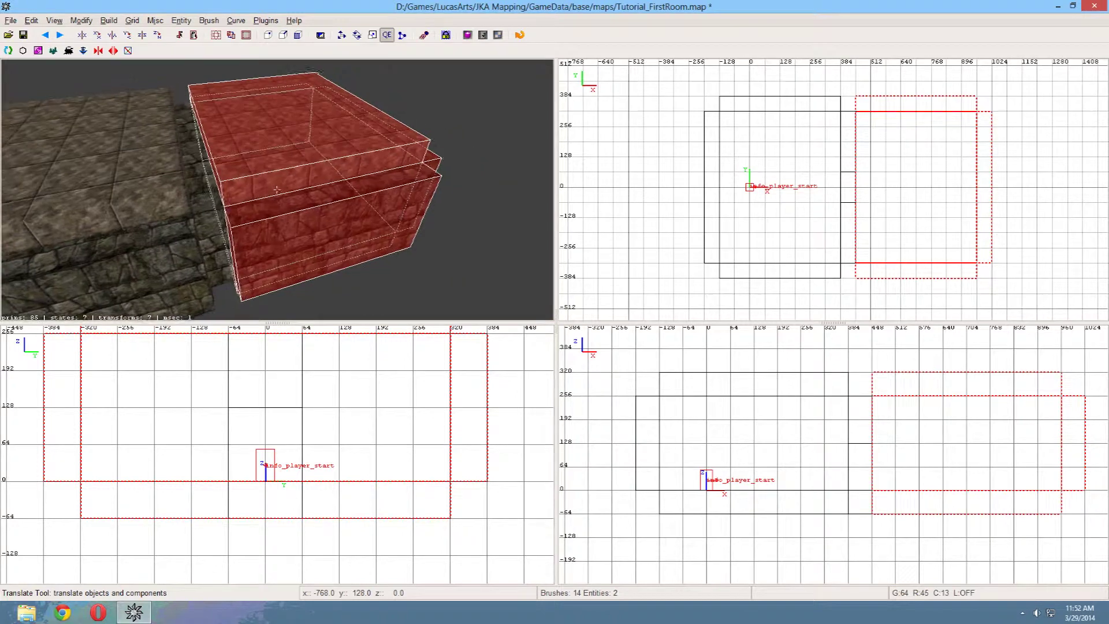
pyautogui.press('Left')
pyautogui.rightClick(306, 167)
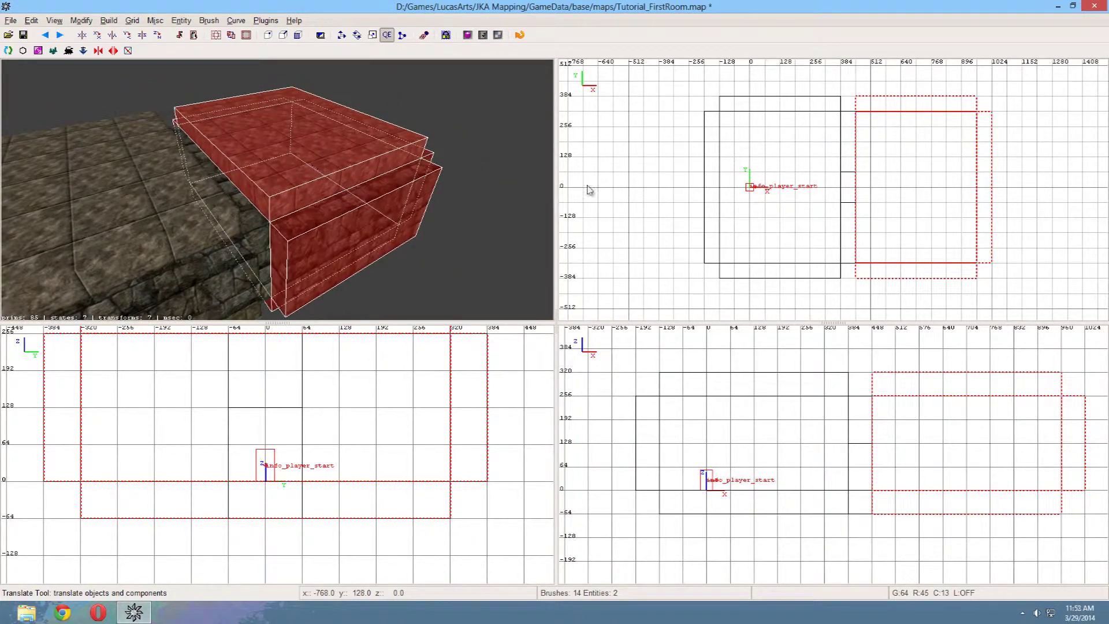
# Step: Rotate the selected second room 180 degrees, and rotate it another 180 degrees back to its original orientation
pyautogui.click(128, 35)
pyautogui.click(128, 35)
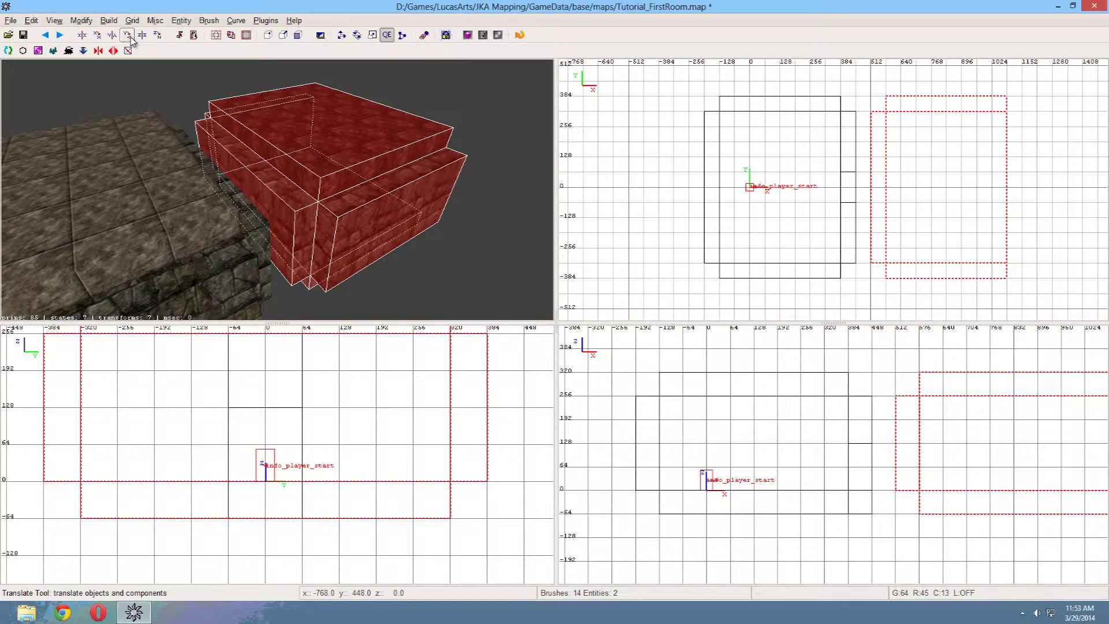
pyautogui.click(128, 35)
pyautogui.click(128, 35)
# Step: Deselect the second room and view the doorway and first room from inside it
pyautogui.press('Escape')
pyautogui.rightClick(277, 189)
pyautogui.press('Up')
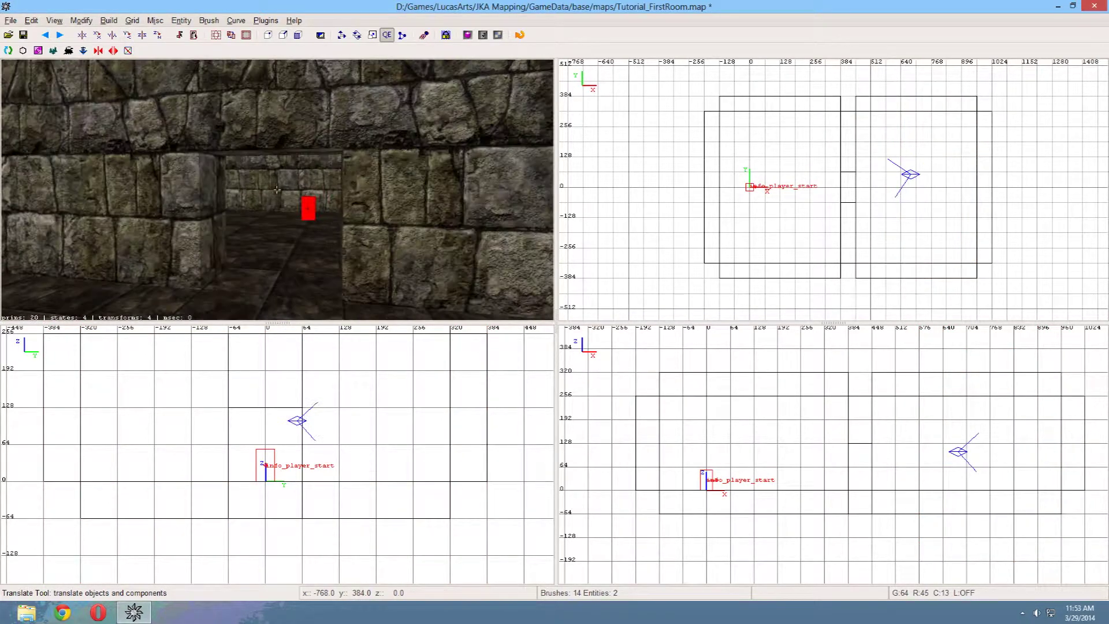
pyautogui.rightClick(277, 190)
# Step: Save the two-room map as a new file named Tutorial_03.map in the maps folder
pyautogui.click(10, 20)
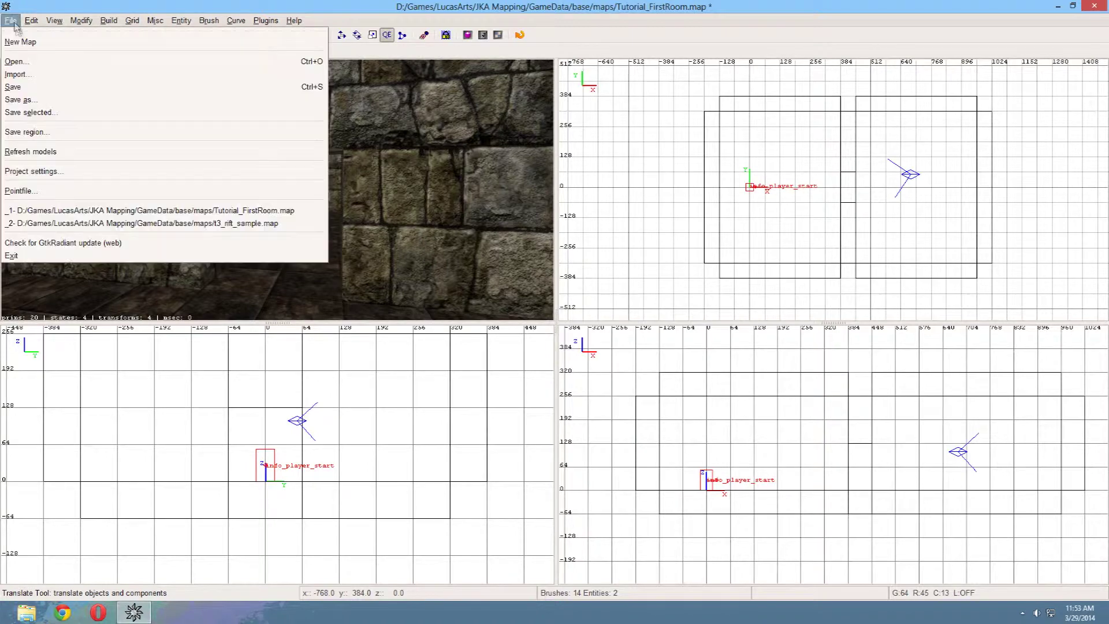
pyautogui.click(56, 100)
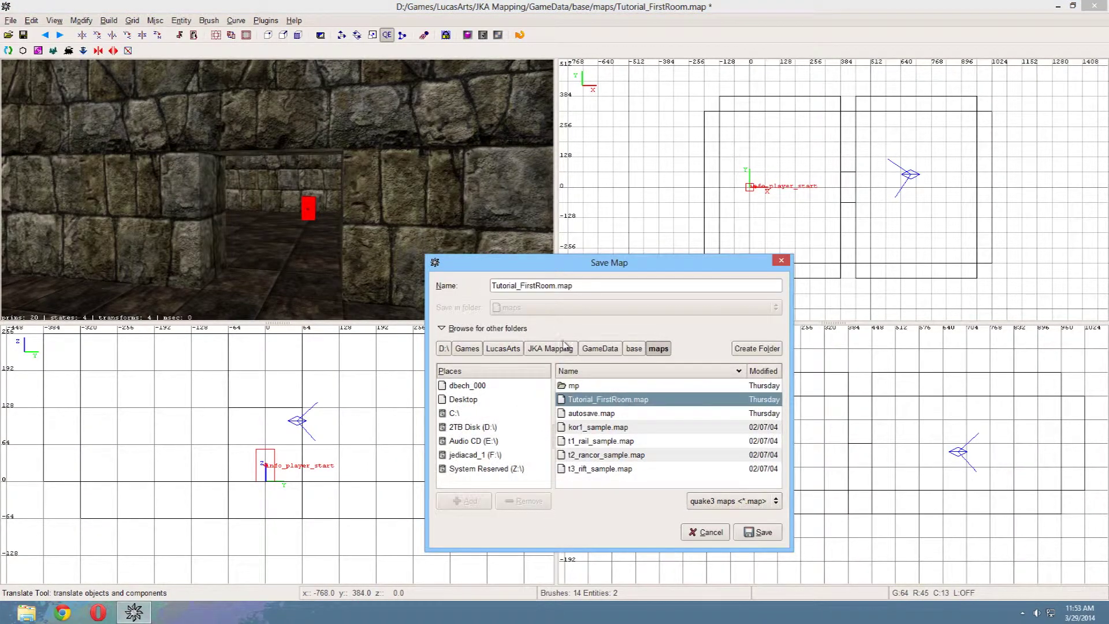
pyautogui.click(532, 287)
pyautogui.moveTo(523, 286); pyautogui.dragTo(541, 289)
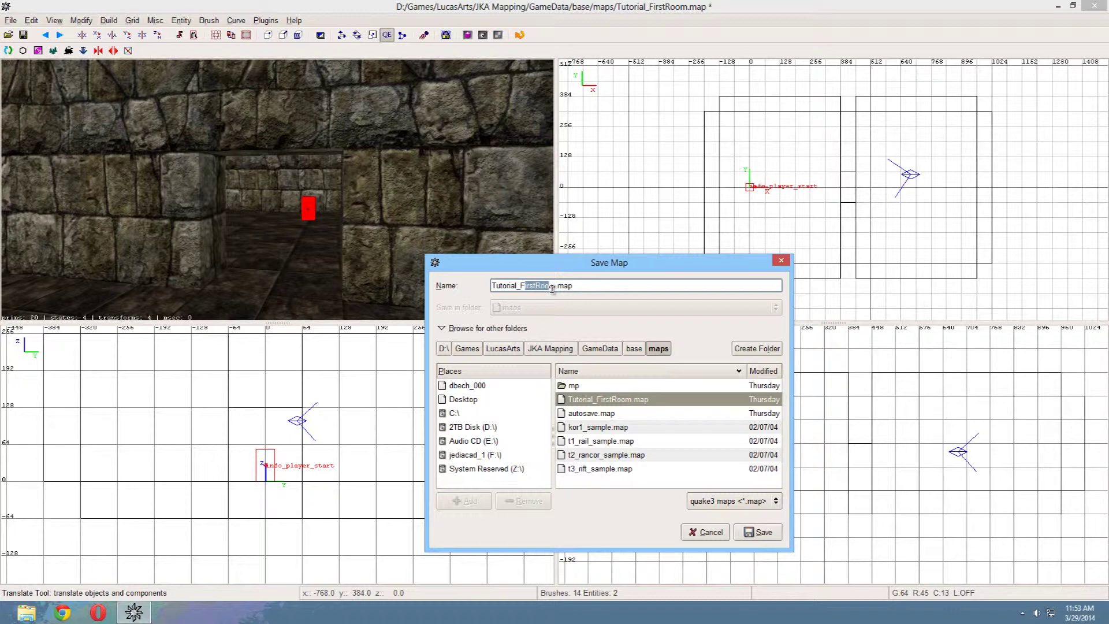
pyautogui.press('BackSpace')
pyautogui.press('BackSpace')
pyautogui.press('BackSpace')
pyautogui.press('BackSpace')
pyautogui.press('BackSpace')
pyautogui.press('BackSpace')
pyautogui.press('BackSpace')
pyautogui.press('BackSpace')
pyautogui.click(771, 537)
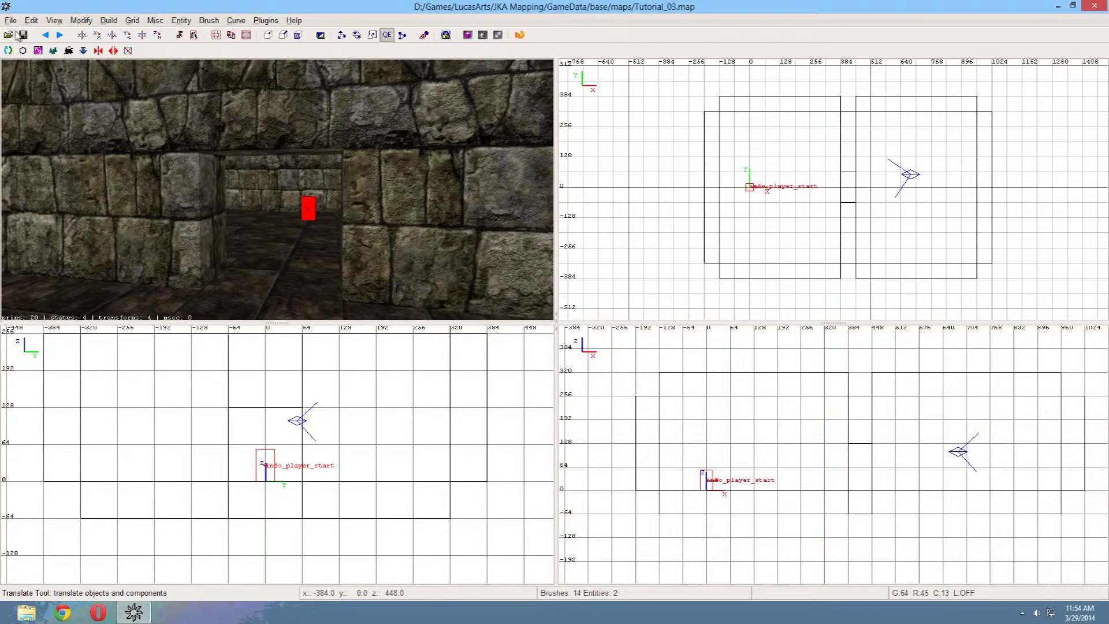
pyautogui.rightClick(203, 206)
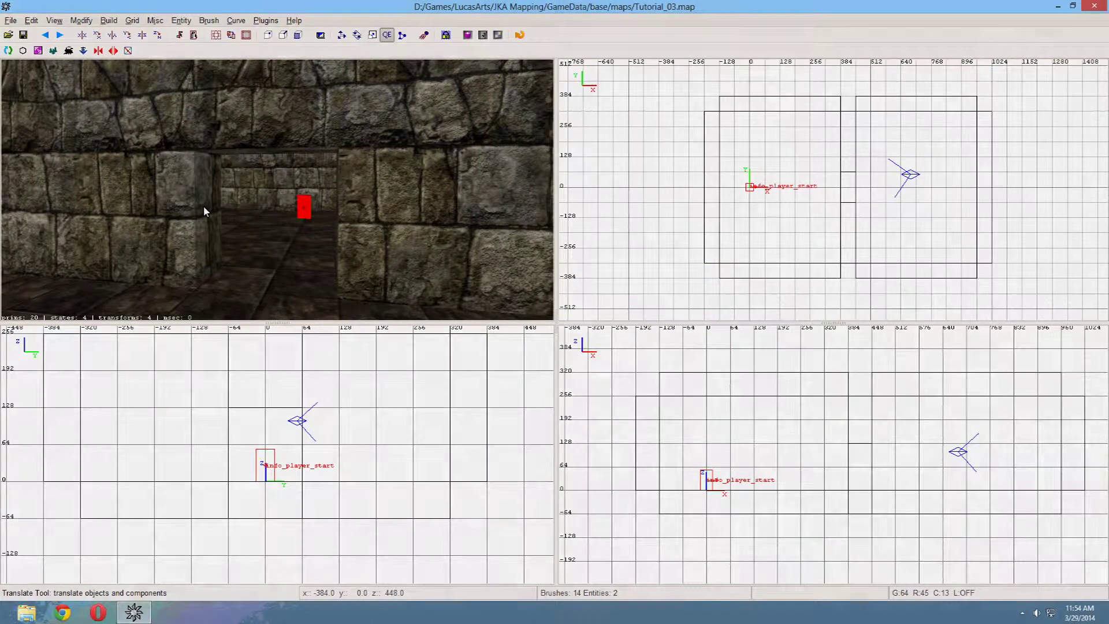